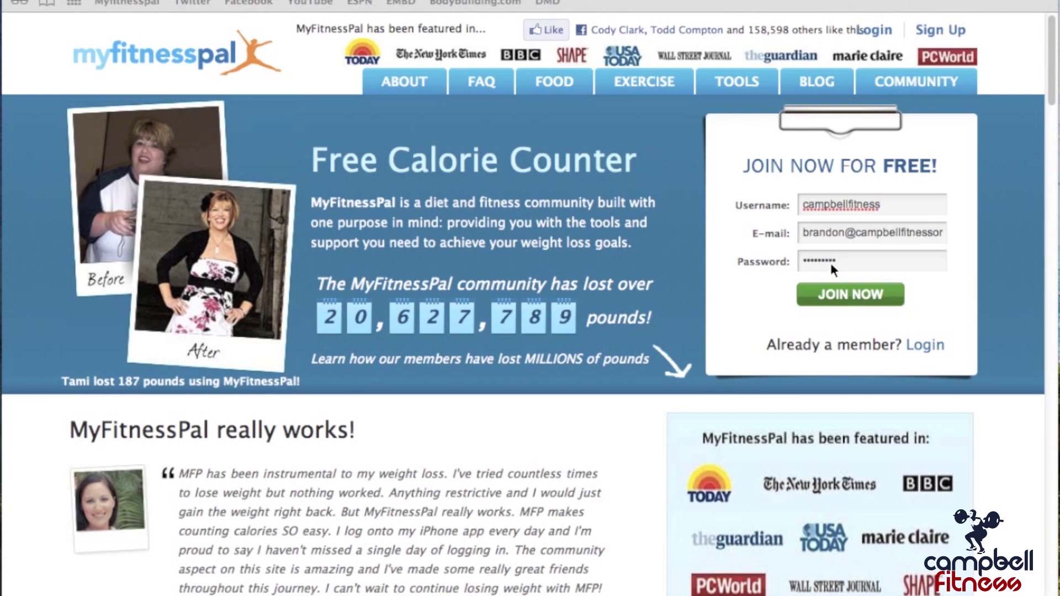
- Submit the join form and enter current weight 230 lbs, goal weight 220 lbs, height 6 feet 4 inches and gender Male
left_click(841, 298)
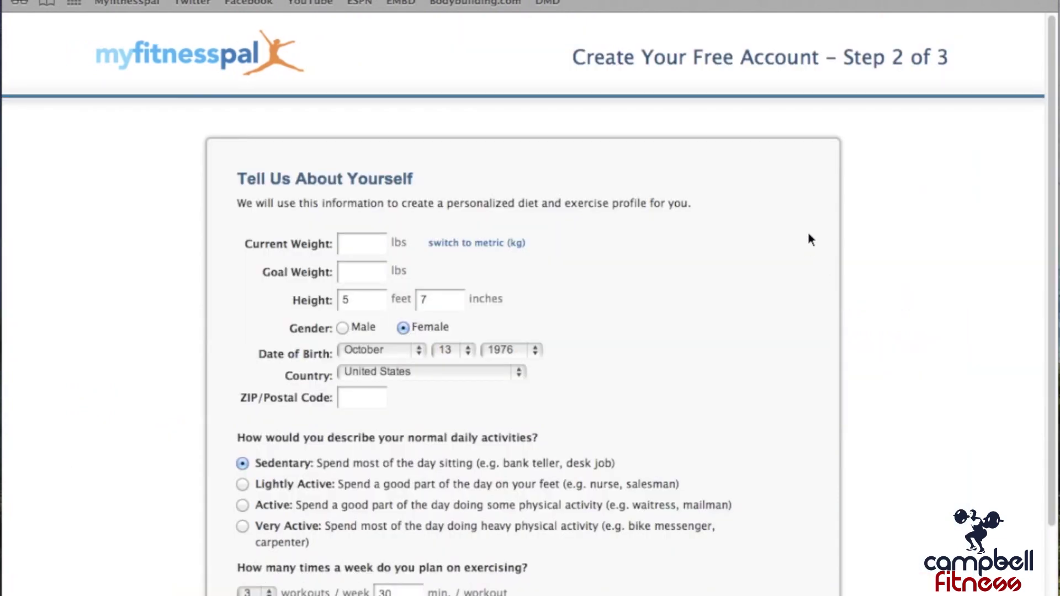
scroll(790, 265, "down", 4)
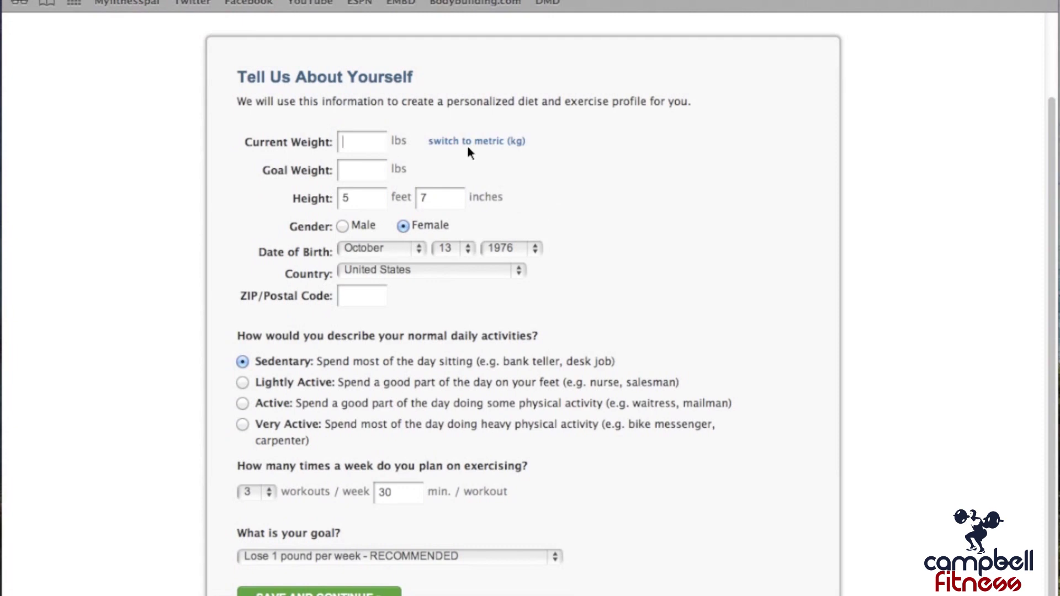
type("230")
type("220")
key("Tab")
type("4")
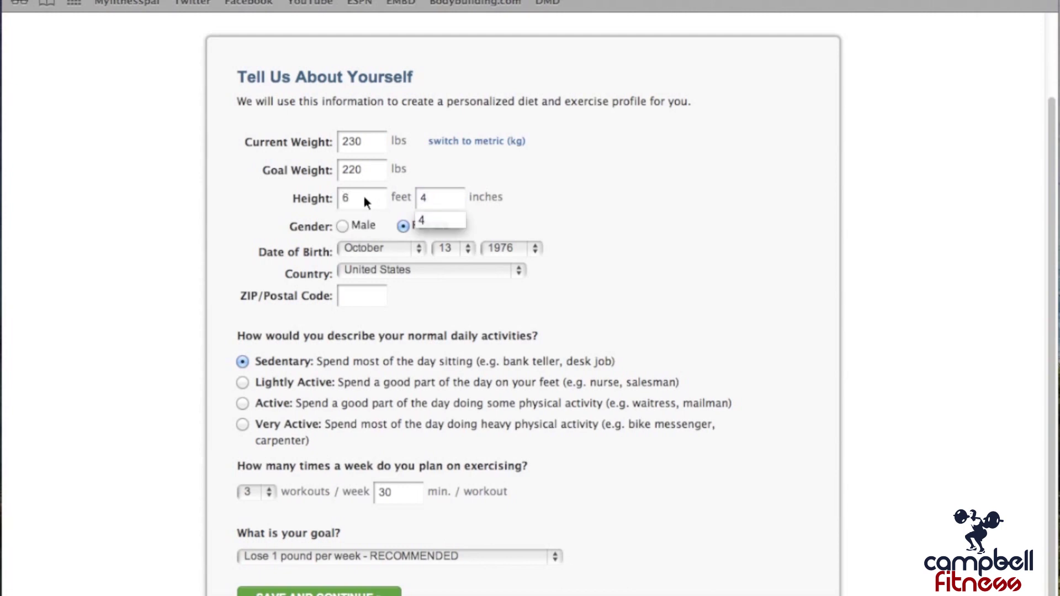
left_click(342, 226)
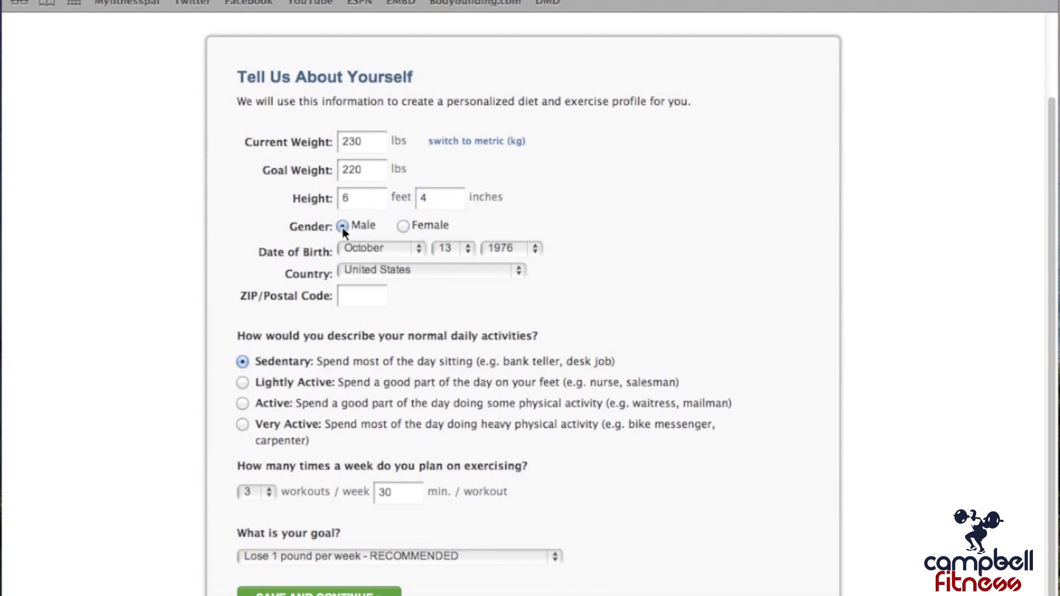
- Enter the date of birth and the ZIP code in the personal profile
left_click(418, 251)
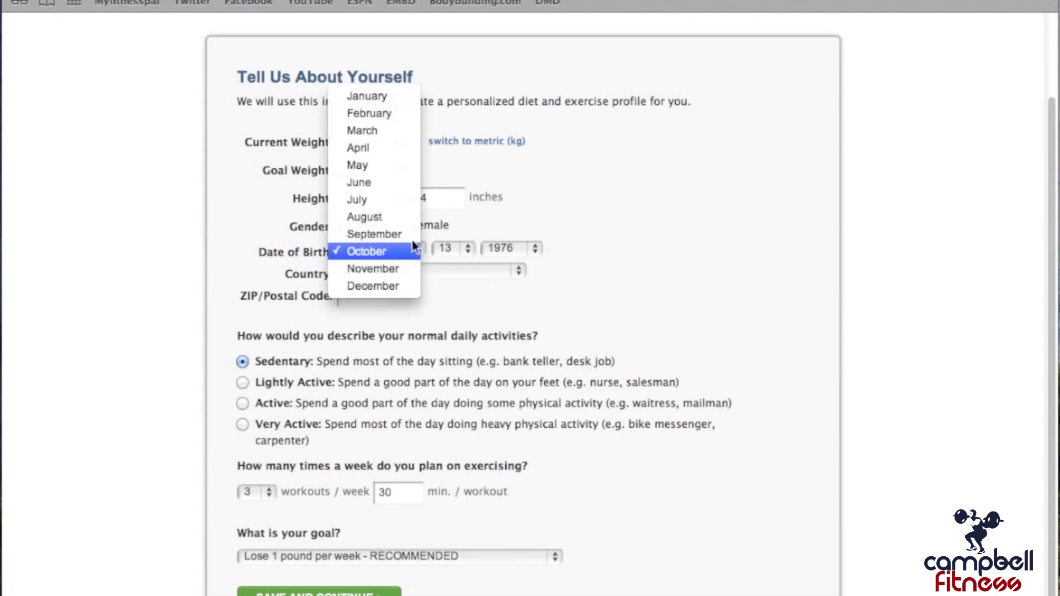
left_click(374, 98)
left_click(462, 250)
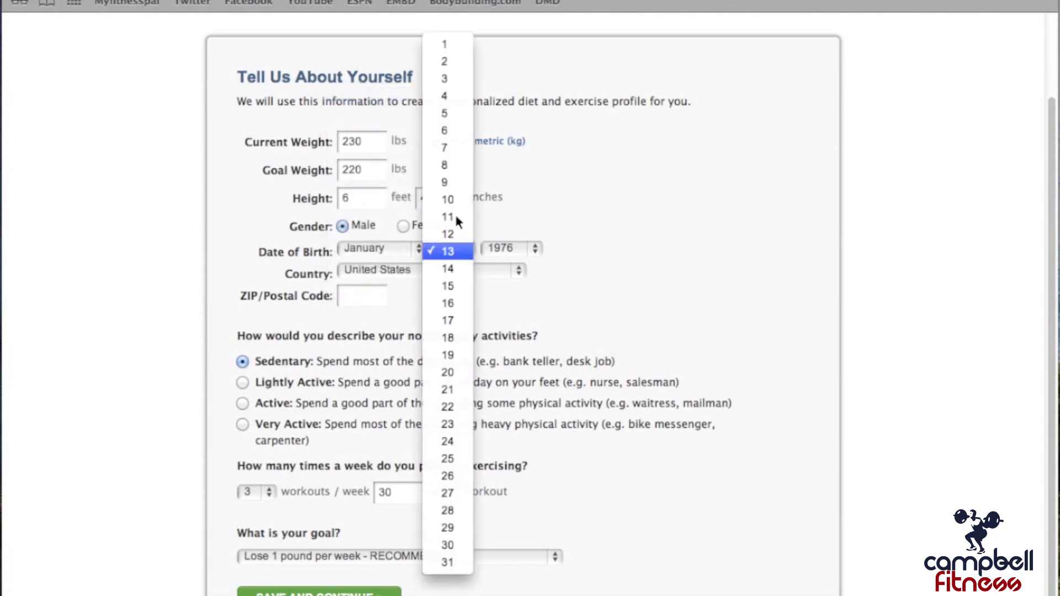
left_click(450, 146)
left_click(531, 249)
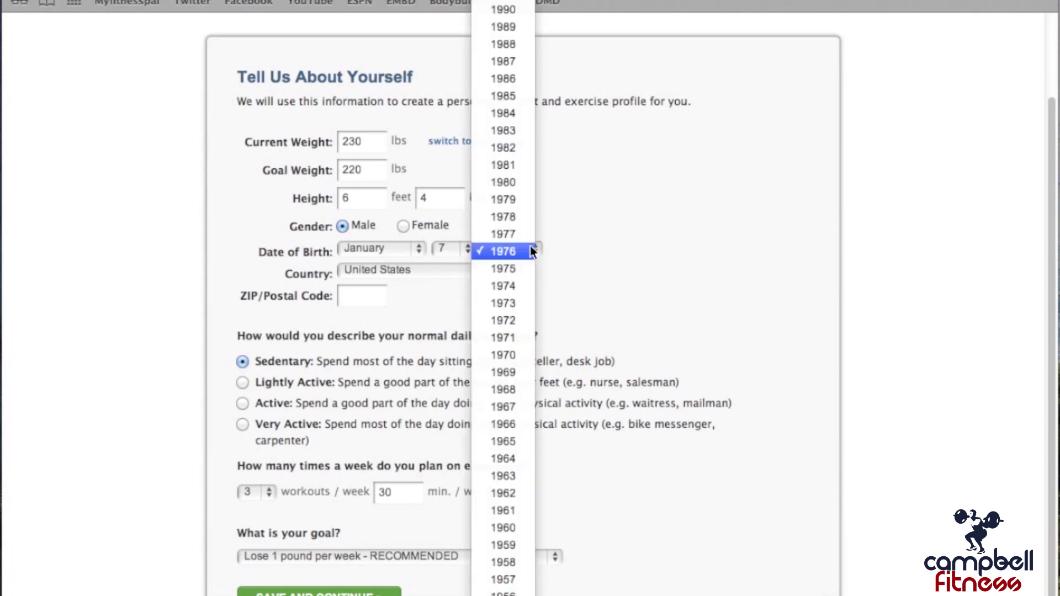
left_click(512, 164)
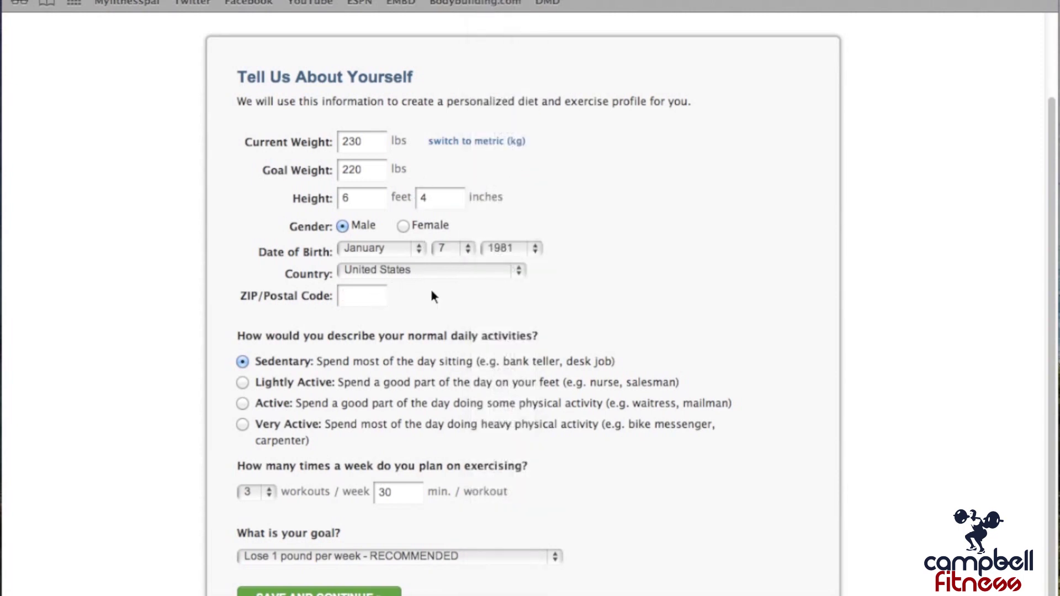
type("02882")
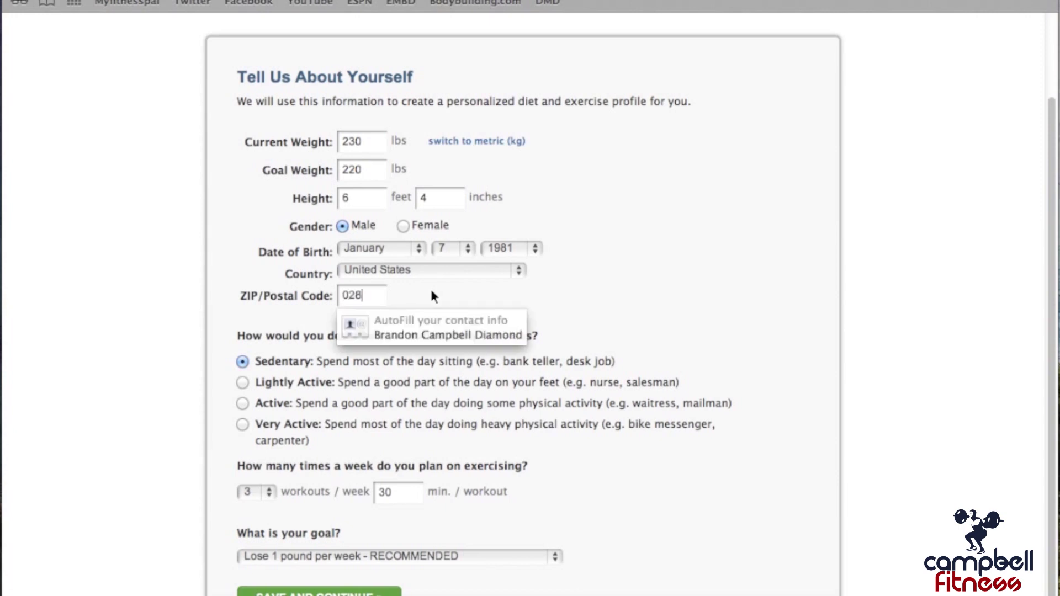
left_click(574, 299)
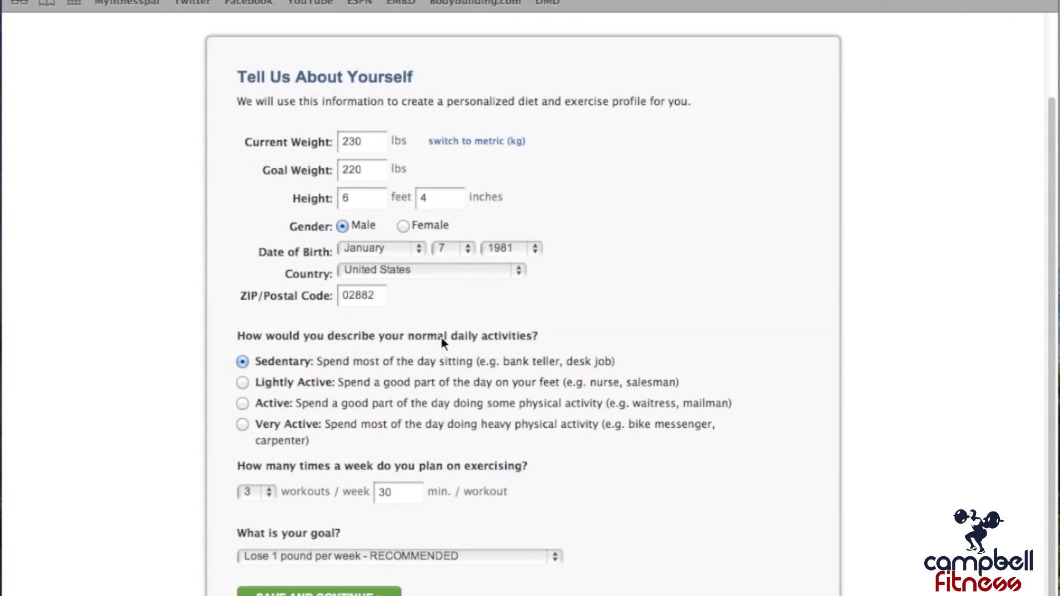
- Set activity to Active with 5 workouts per week of 60 minutes, keep the goal Lose 1 pound per week, and save the profile
left_click(242, 404)
left_click(270, 491)
left_click(258, 528)
left_click(534, 486)
left_click(438, 557)
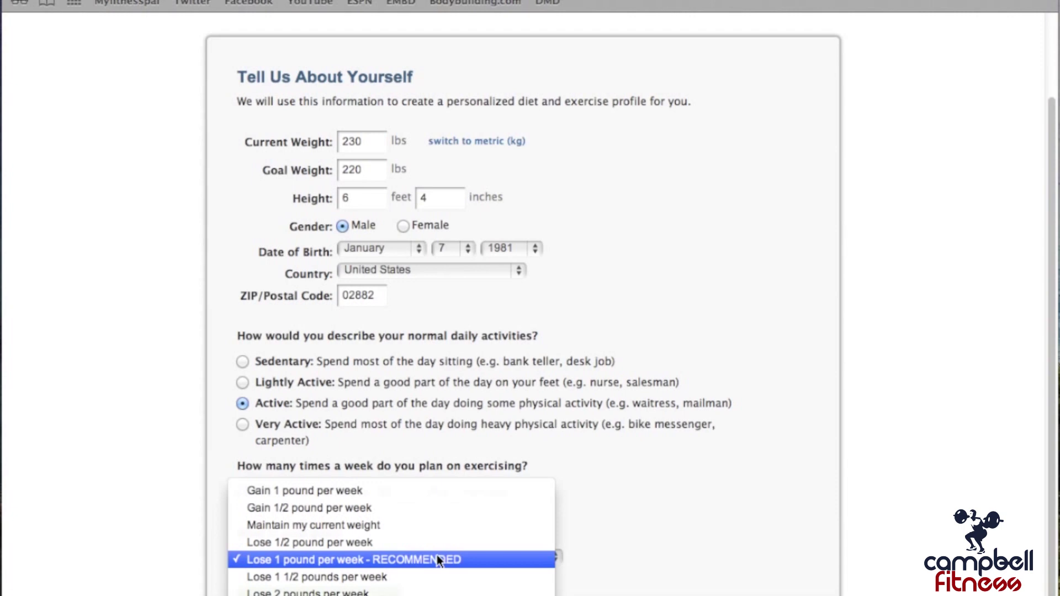
left_click(438, 560)
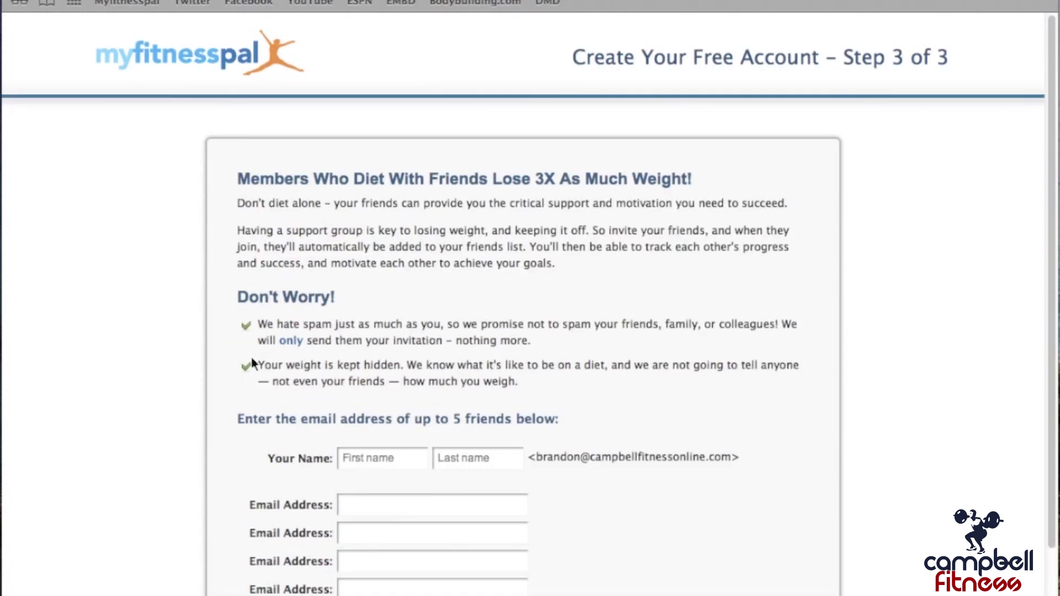
- Skip the friend invitations and get started from the suggested fitness and nutrition goals
scroll(254, 357, "down", 5)
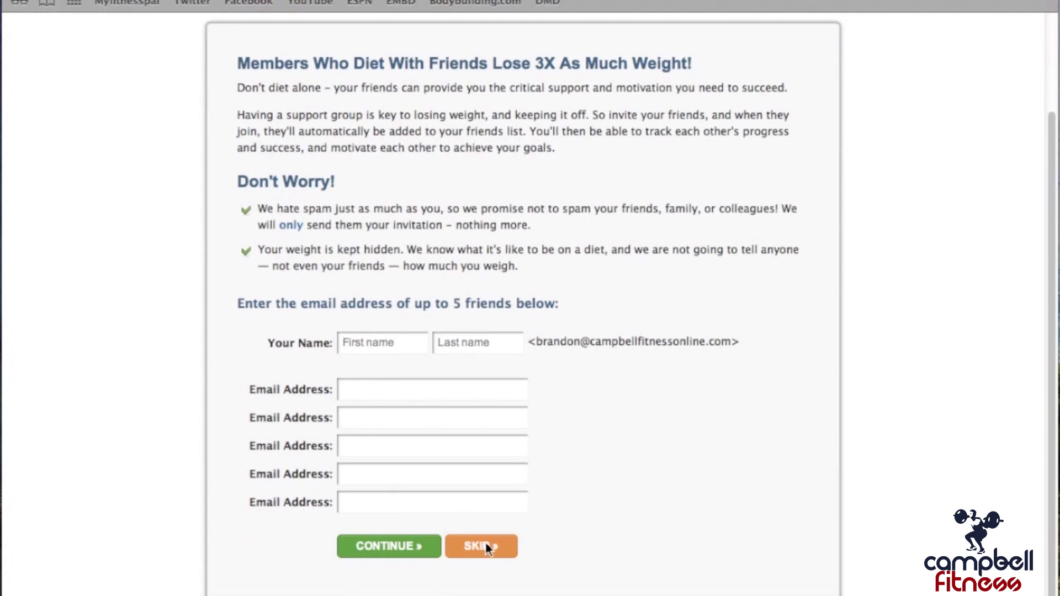
left_click(486, 545)
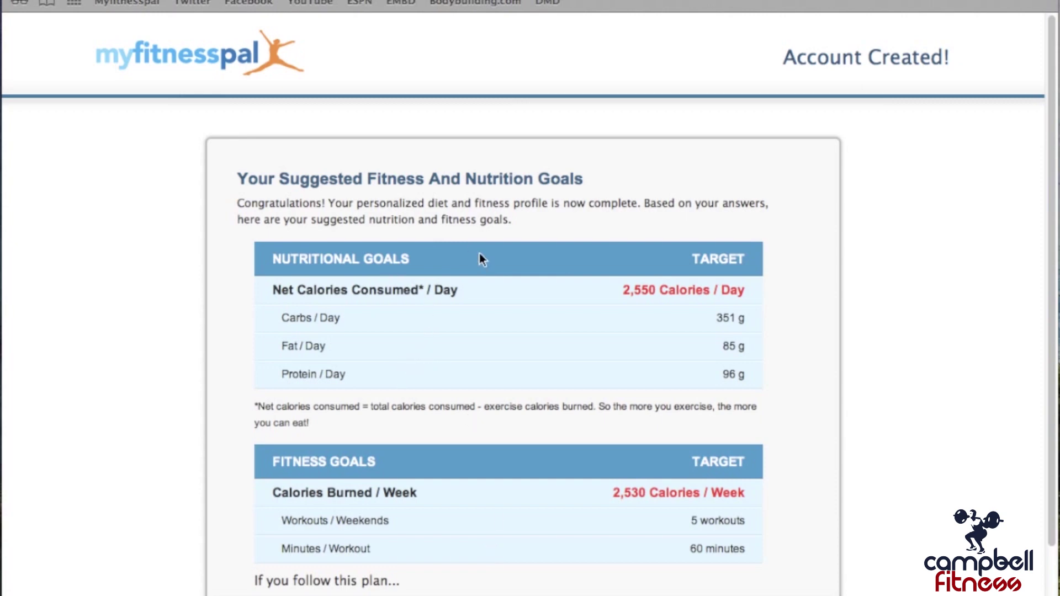
scroll(502, 256, "down", 5)
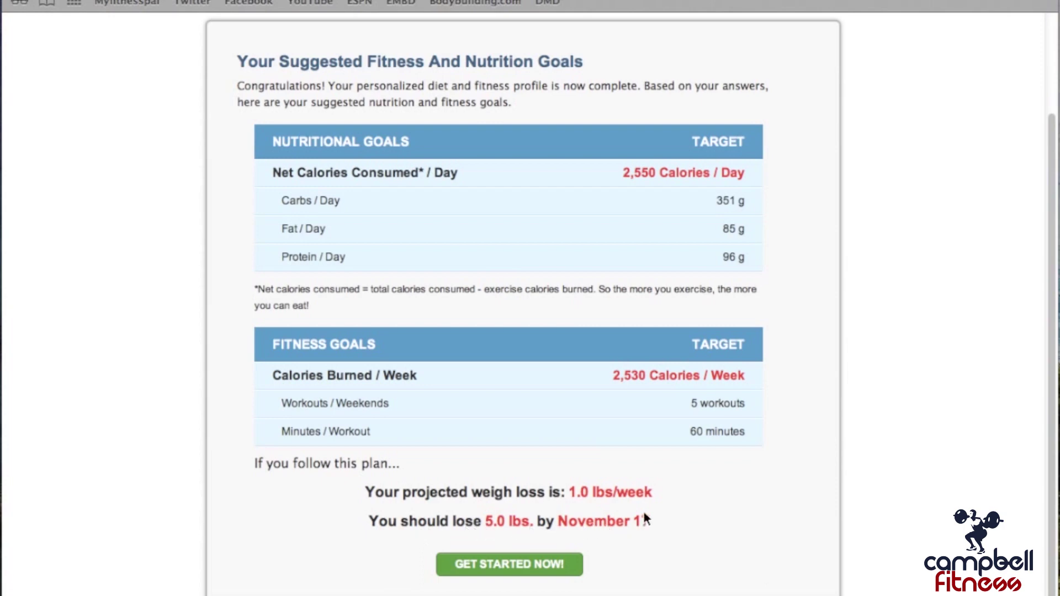
left_click(528, 565)
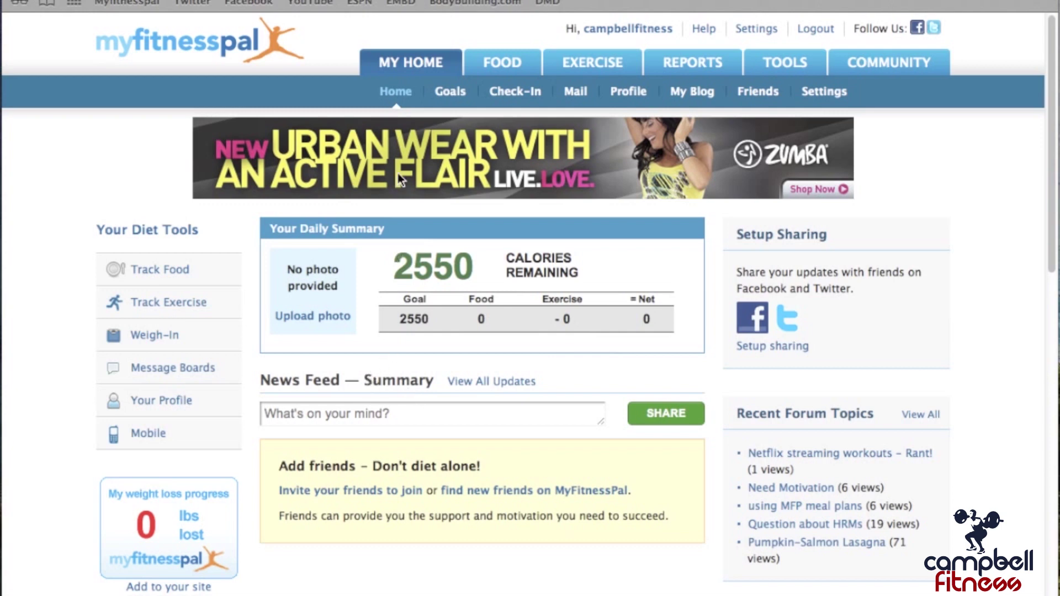
- Open the fitness goals and choose to change them with the Custom option
left_click(449, 92)
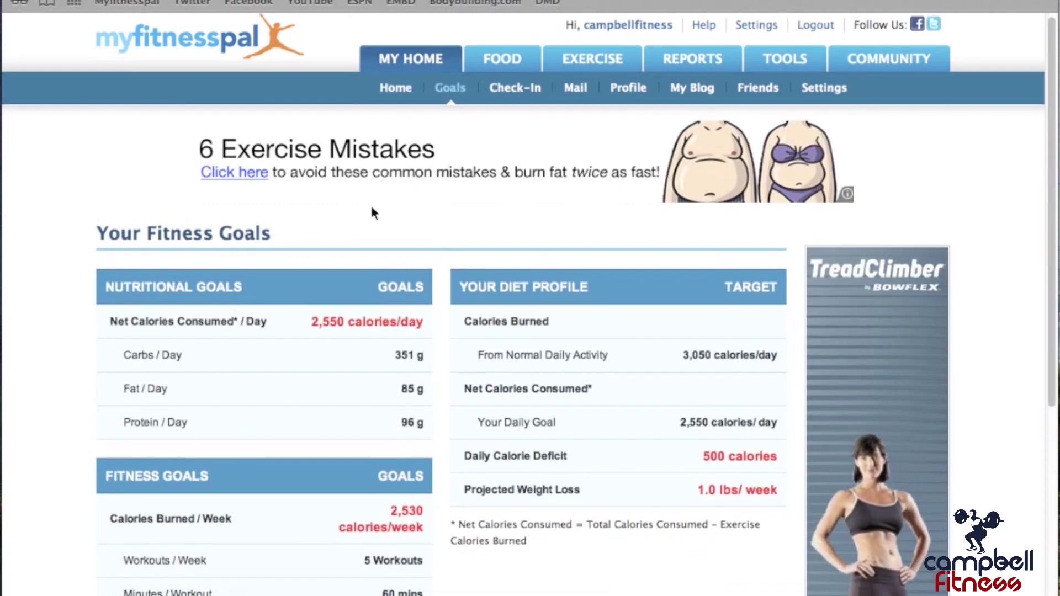
scroll(371, 209, "down", 2)
scroll(371, 208, "down", 3)
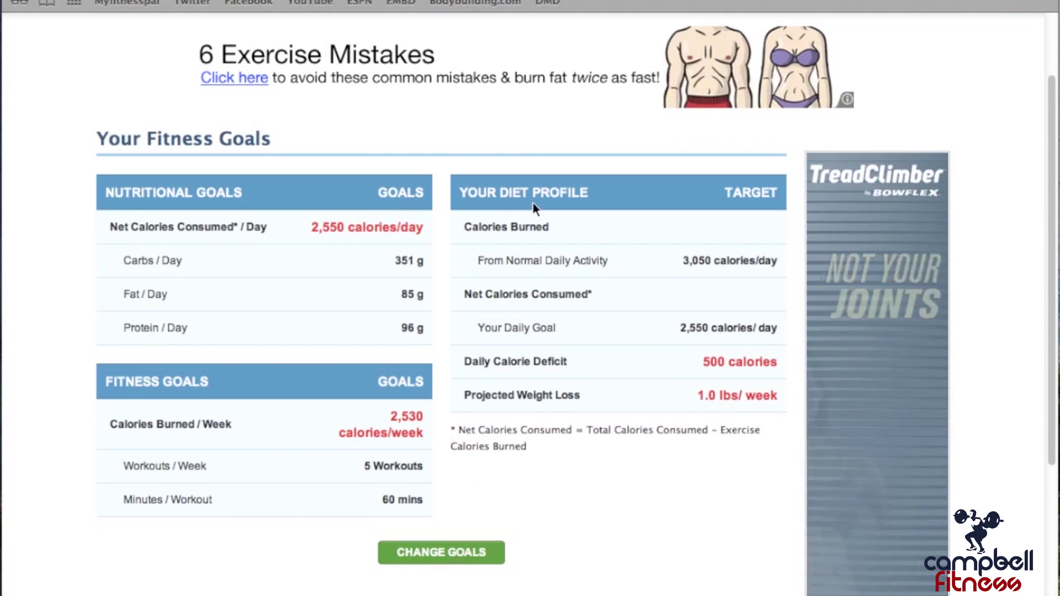
left_click(442, 548)
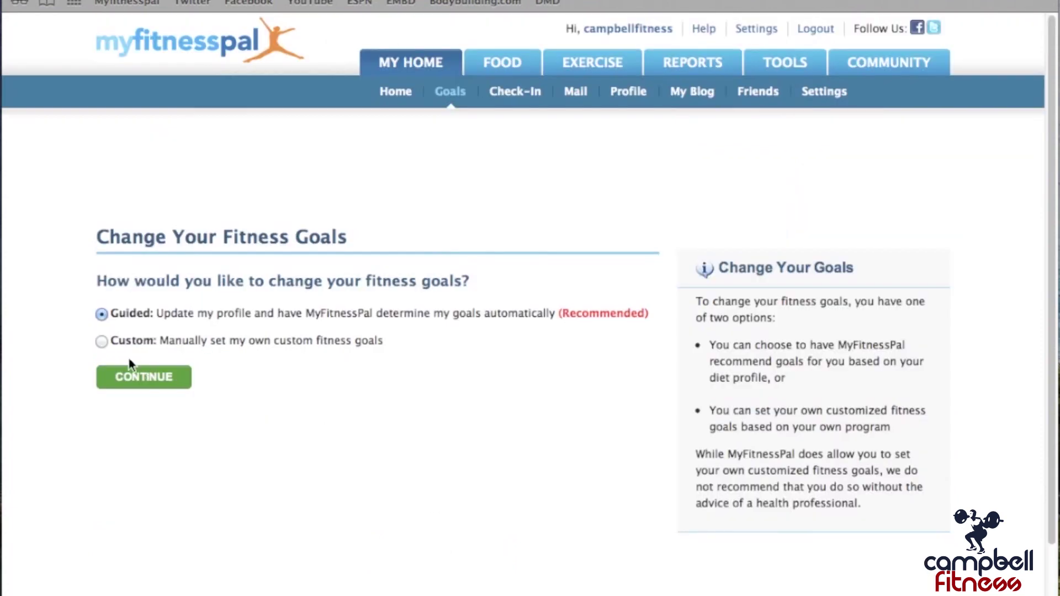
left_click(102, 342)
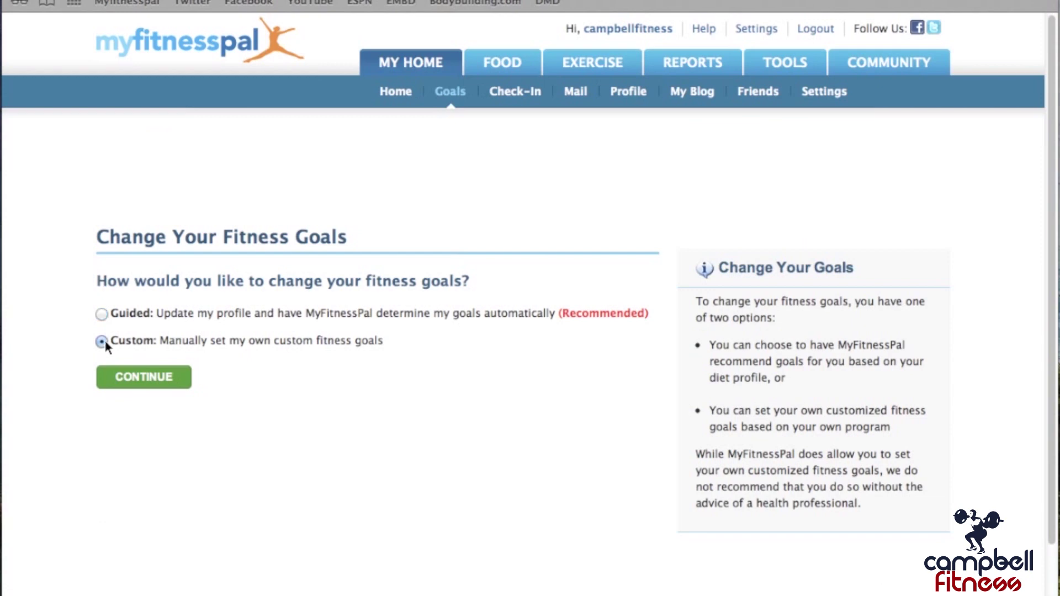
left_click(150, 381)
- Set the daily nutritional targets to 45% carbohydrates, 35% protein and 20% fat
scroll(304, 354, "down", 2)
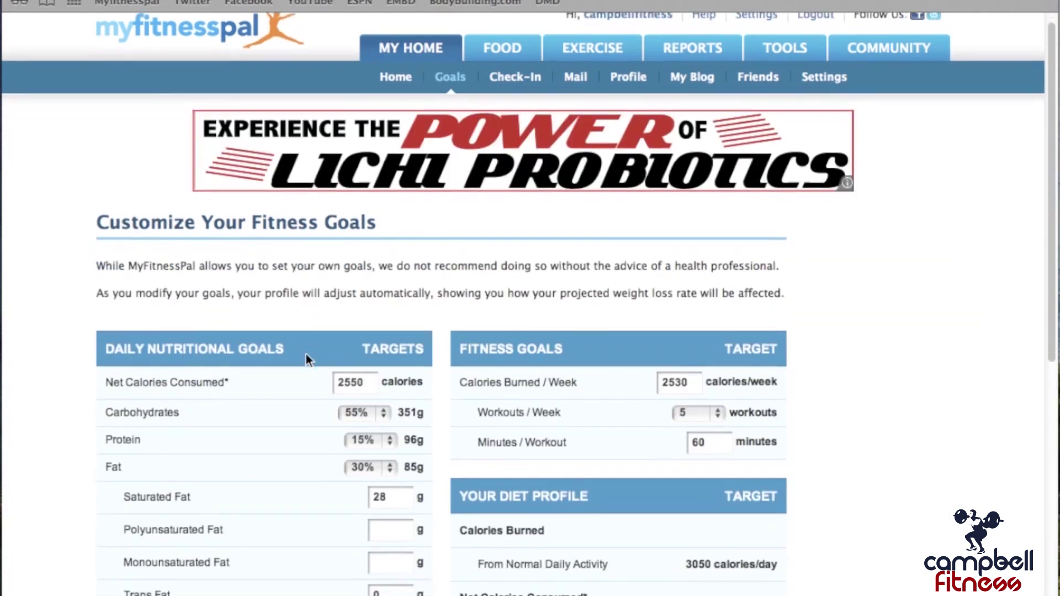
scroll(306, 355, "down", 5)
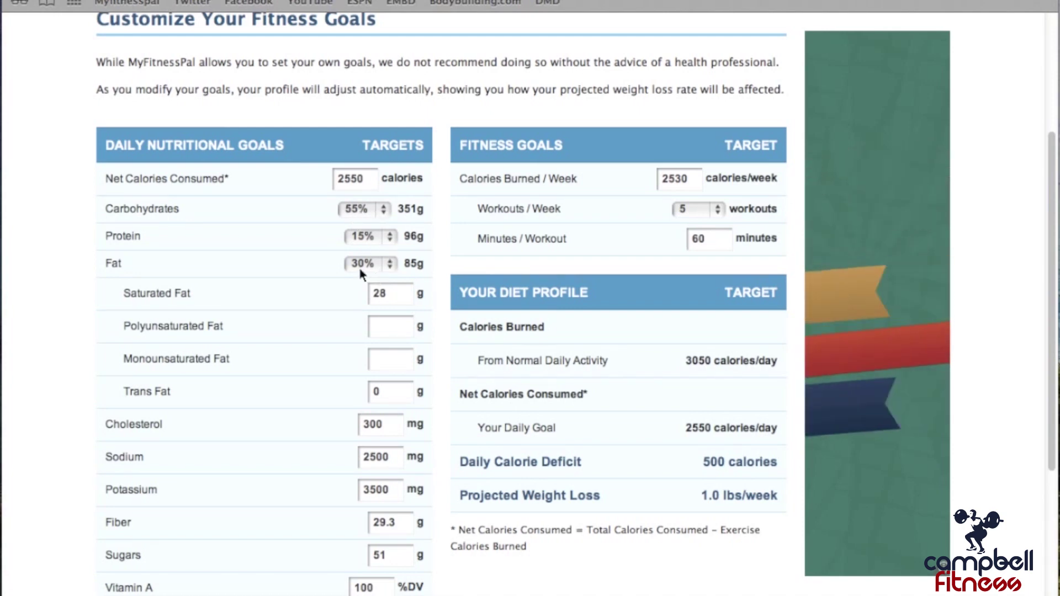
left_click(384, 209)
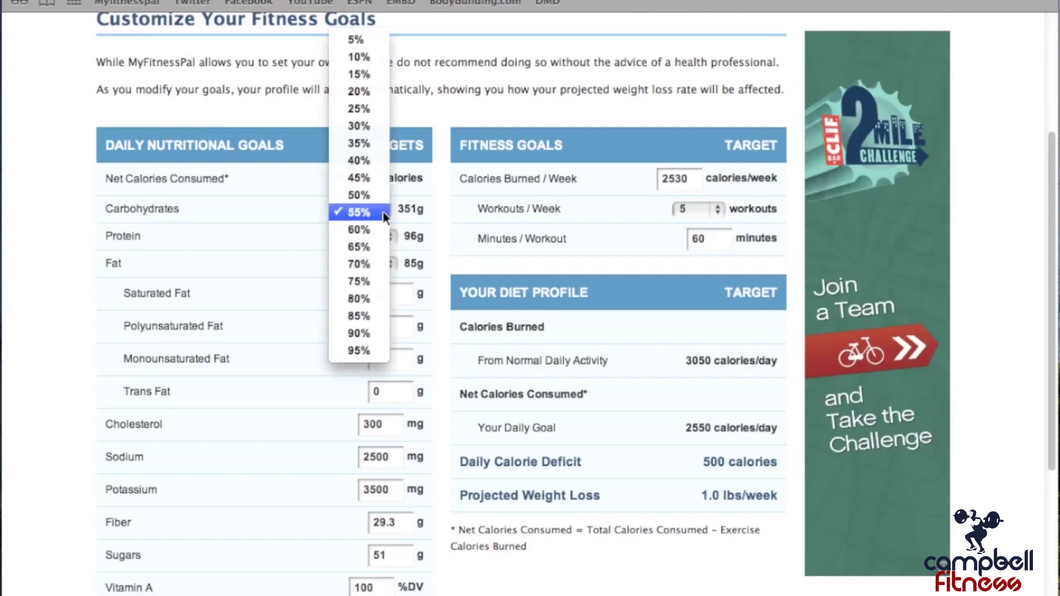
left_click(372, 181)
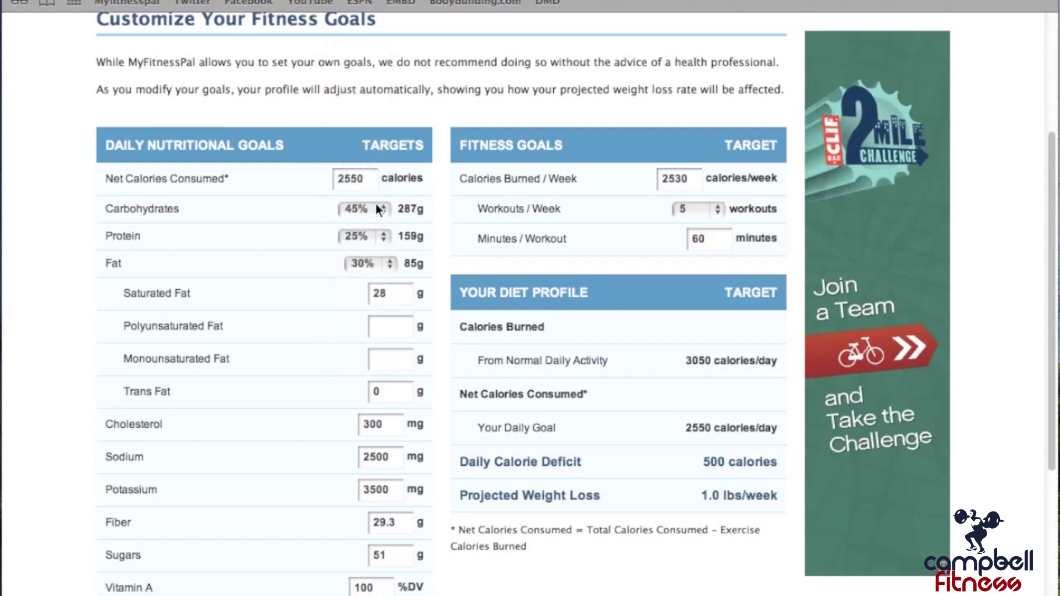
left_click(382, 234)
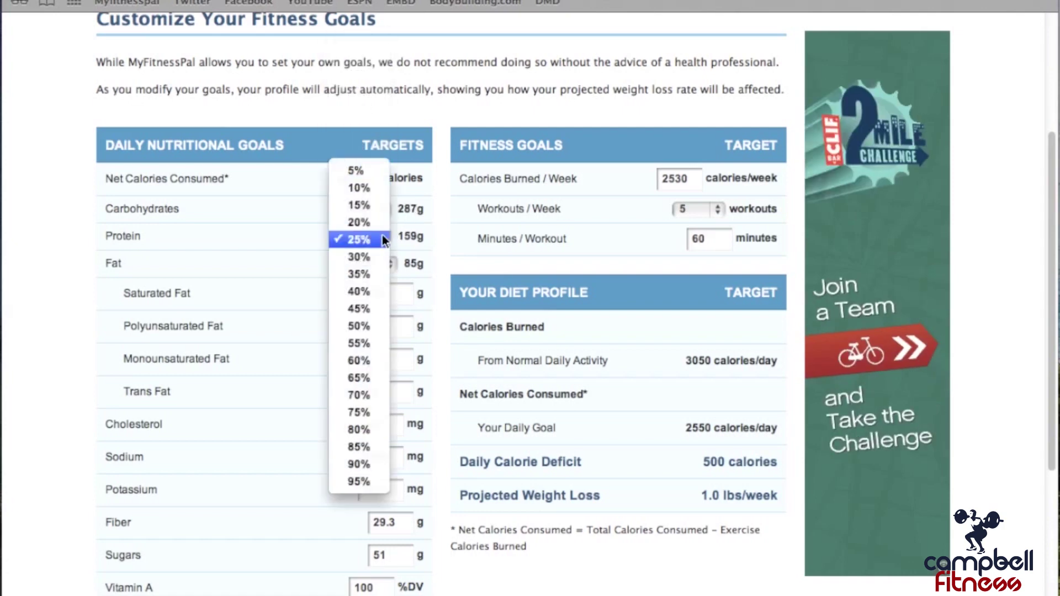
left_click(369, 274)
left_click(386, 264)
left_click(373, 269)
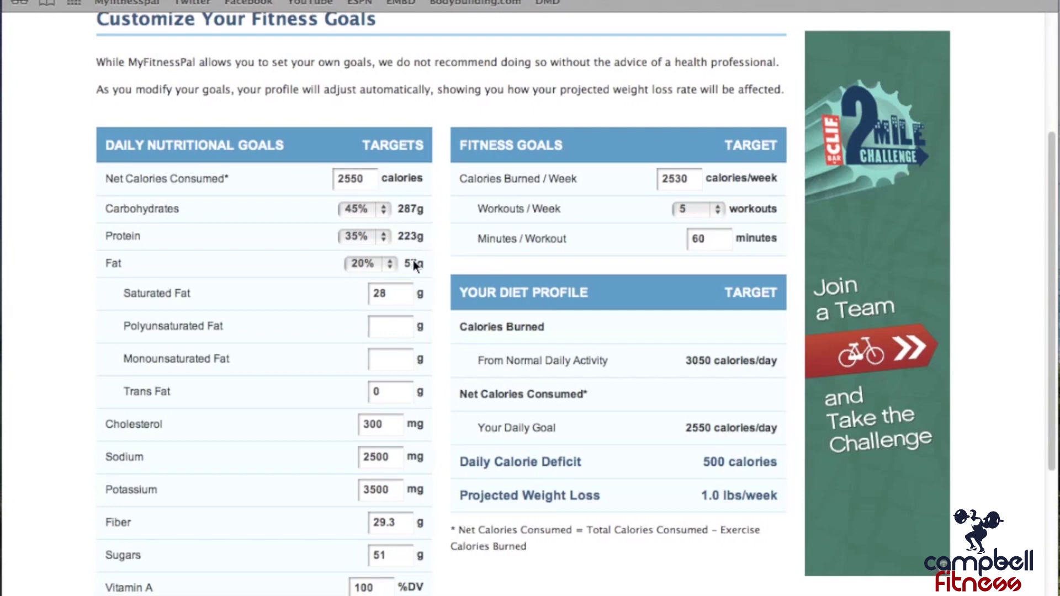
- Review the remaining nutrition and fitness targets and save the changed goals
scroll(400, 282, "down", 3)
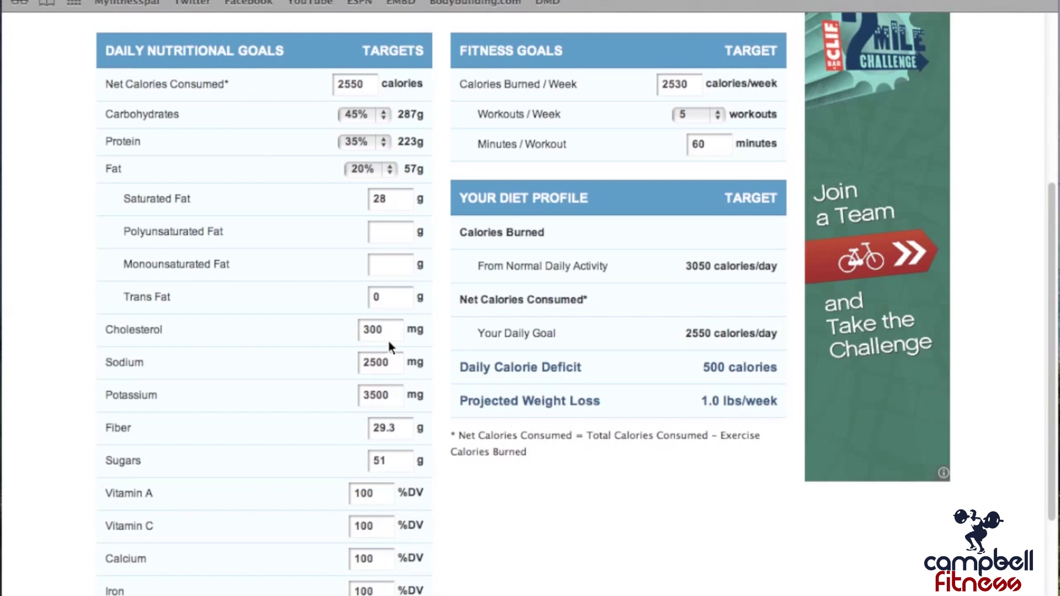
scroll(389, 344, "down", 3)
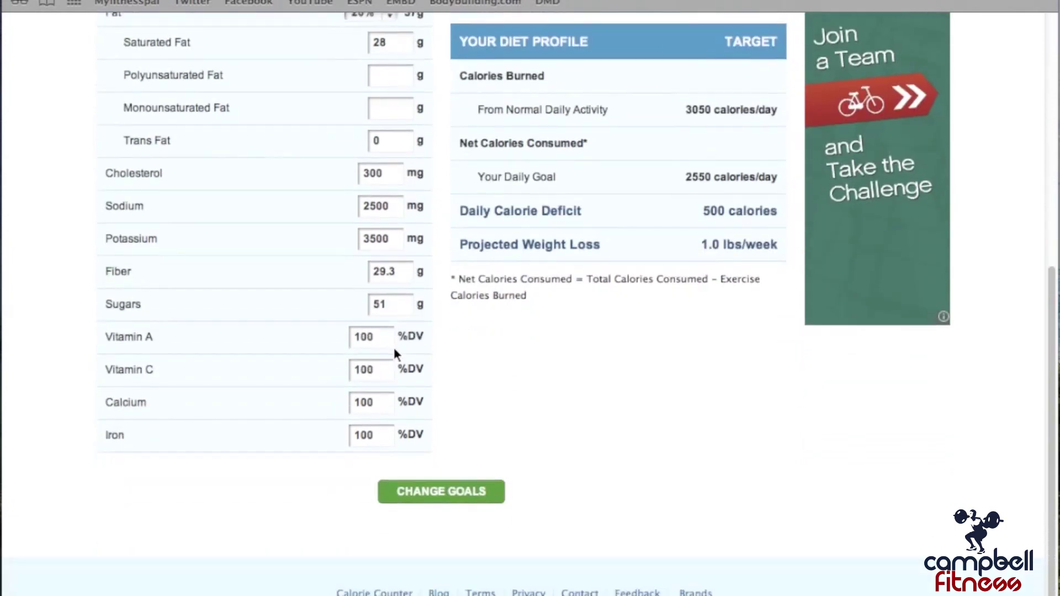
scroll(391, 348, "up", 10)
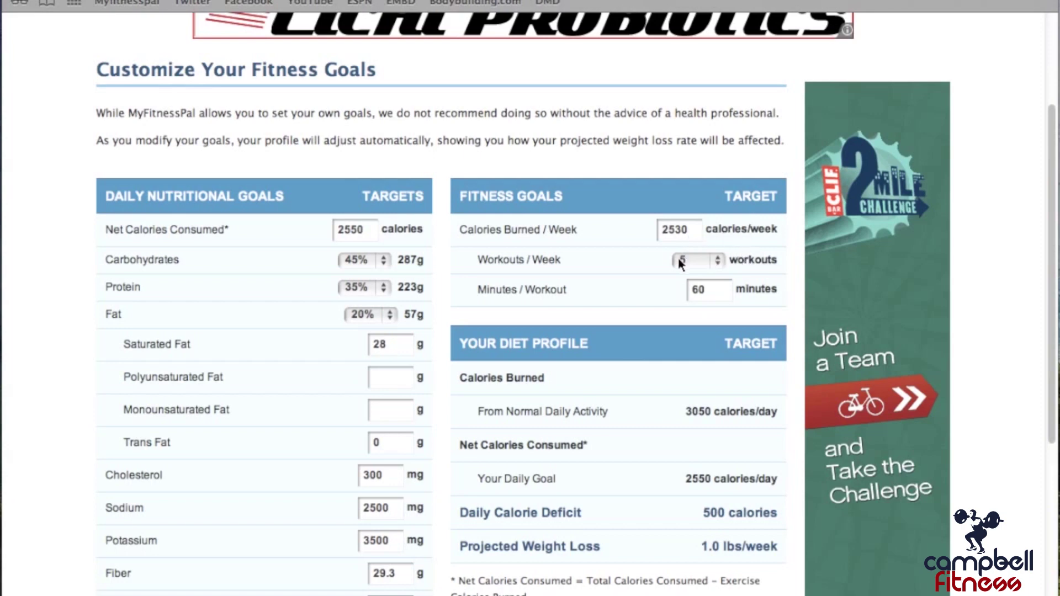
scroll(679, 281, "down", 1)
scroll(680, 280, "down", 5)
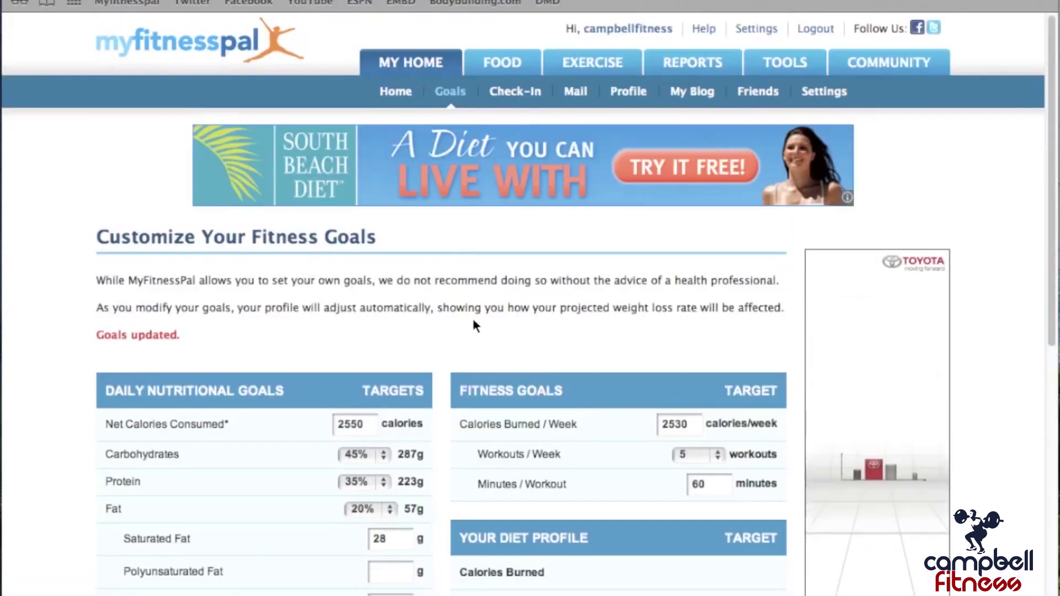
- Return to the home page, go to food tracking and open the food diary settings
left_click(396, 65)
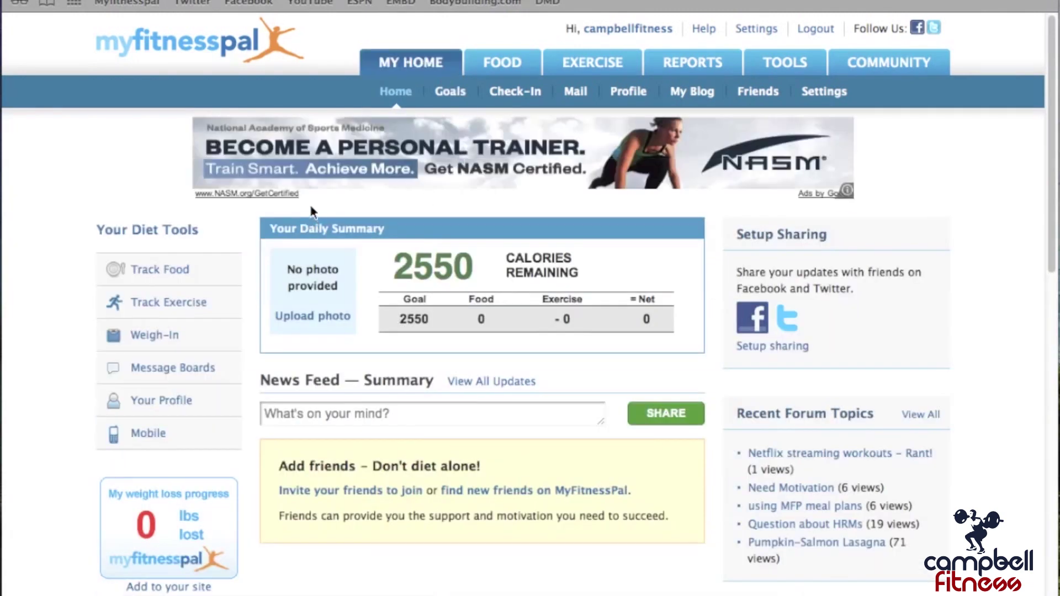
left_click(164, 268)
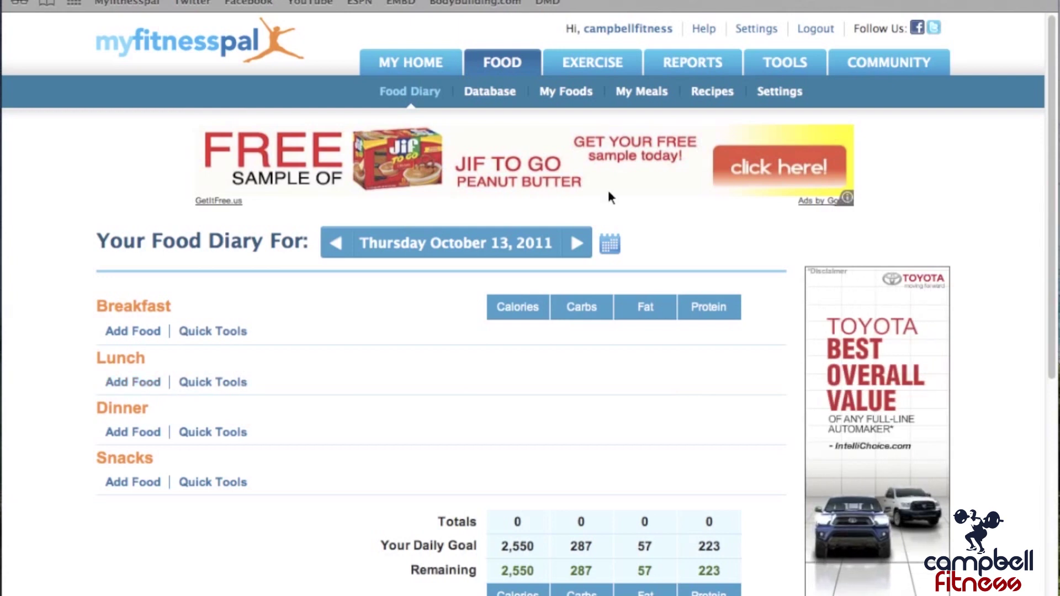
left_click(775, 95)
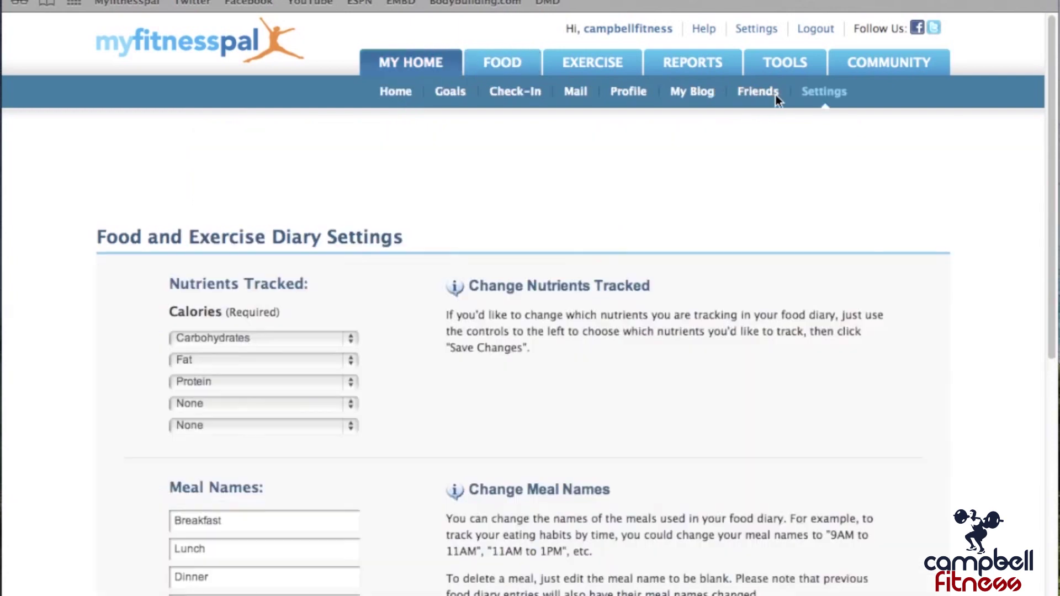
- Rename the diary meals Meal 1, Meal 2, Meal 3 and Meal 4, add a fifth named Post Workout, and save the settings
scroll(466, 279, "down", 1)
scroll(465, 279, "down", 4)
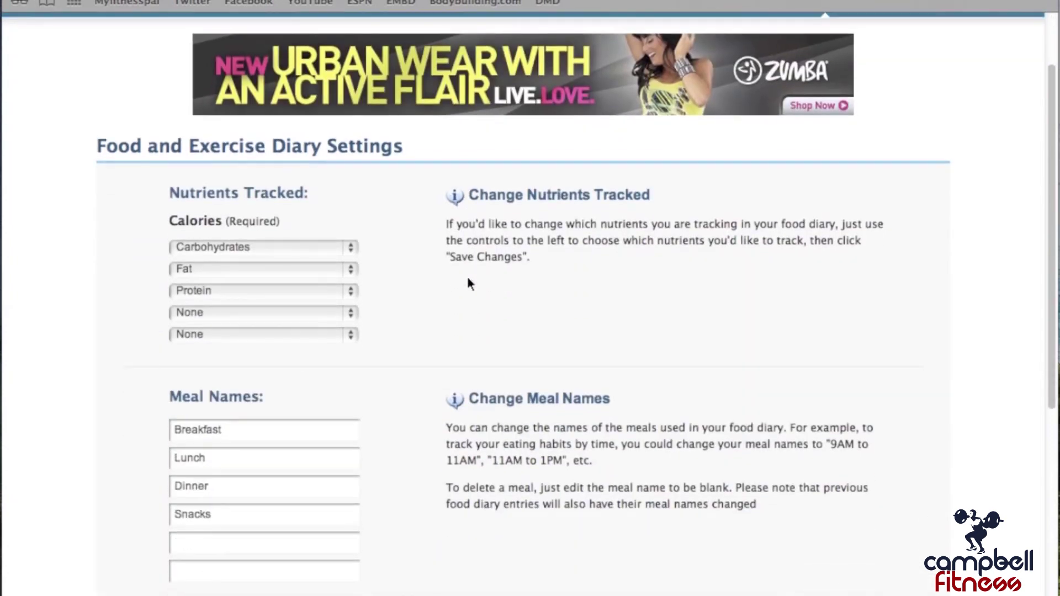
double_click(271, 385)
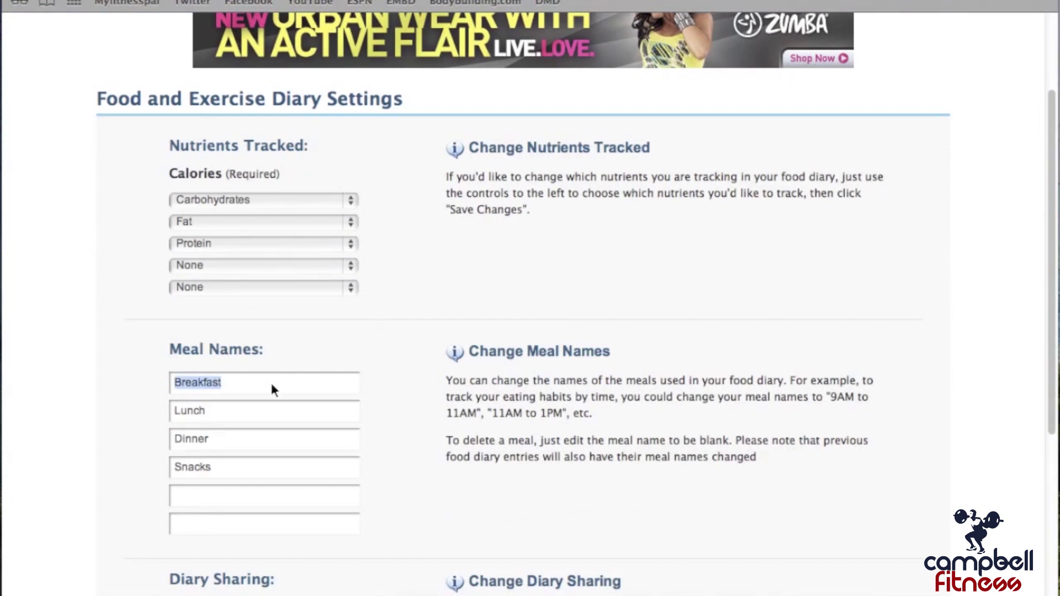
type("Meal 1")
key("Tab")
type("Meal 2")
key("Tab")
type("Meal 3")
key("Tab")
type("Meal 4")
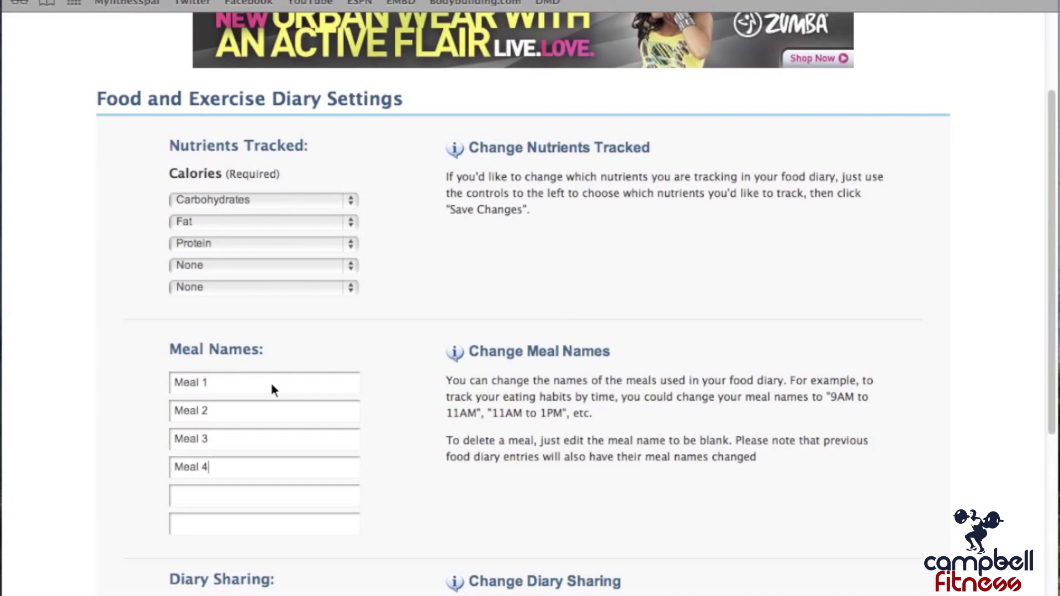
key("Tab")
type("Post Workout")
key("Return")
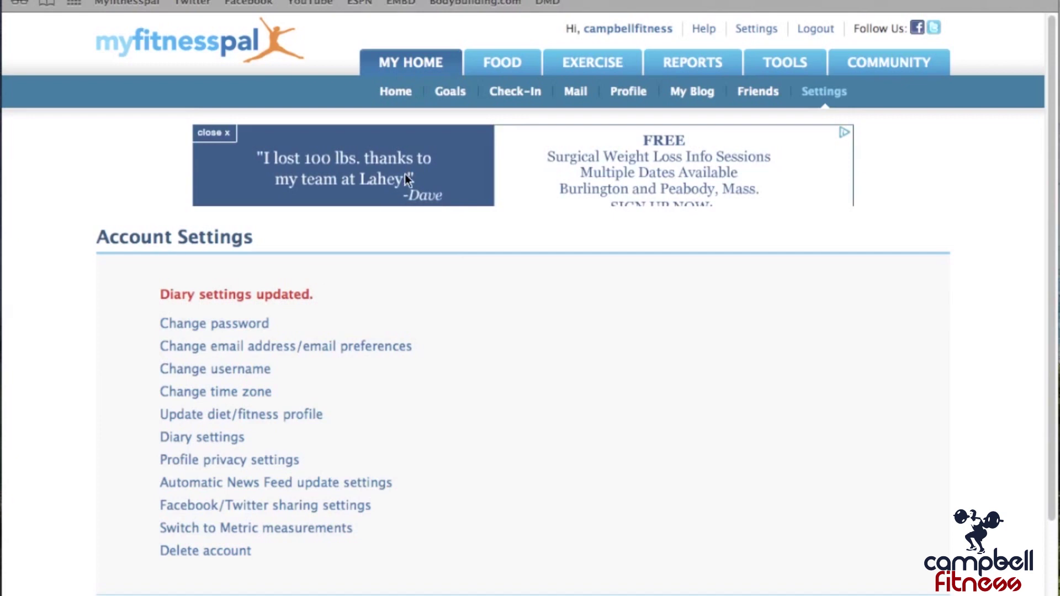
- Open the food diary and search the food database for "Met-rx ultramyosyn" to add to the Post Workout meal
left_click(490, 64)
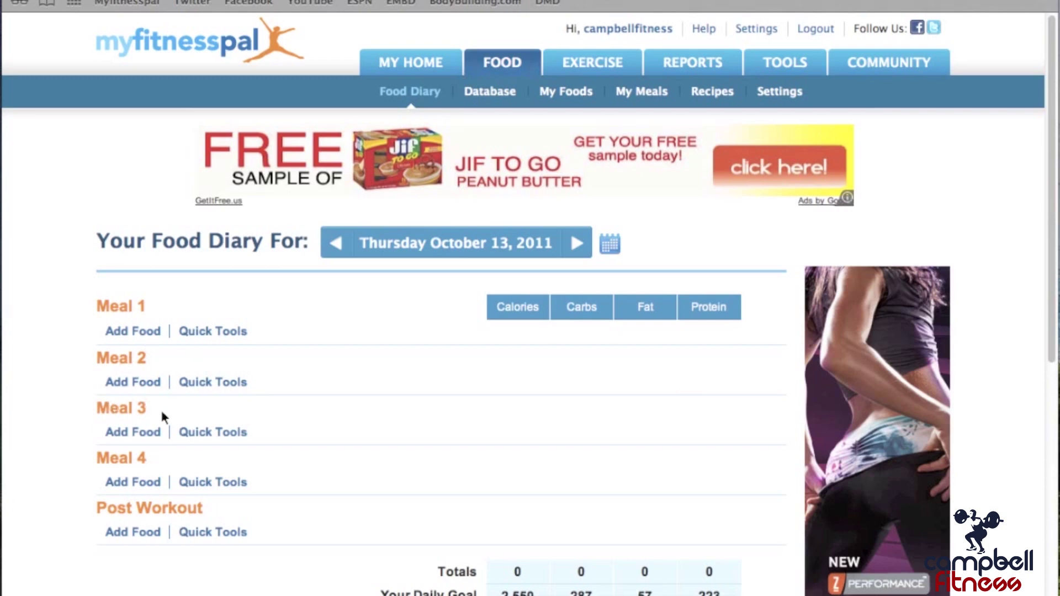
scroll(403, 442, "down", 1)
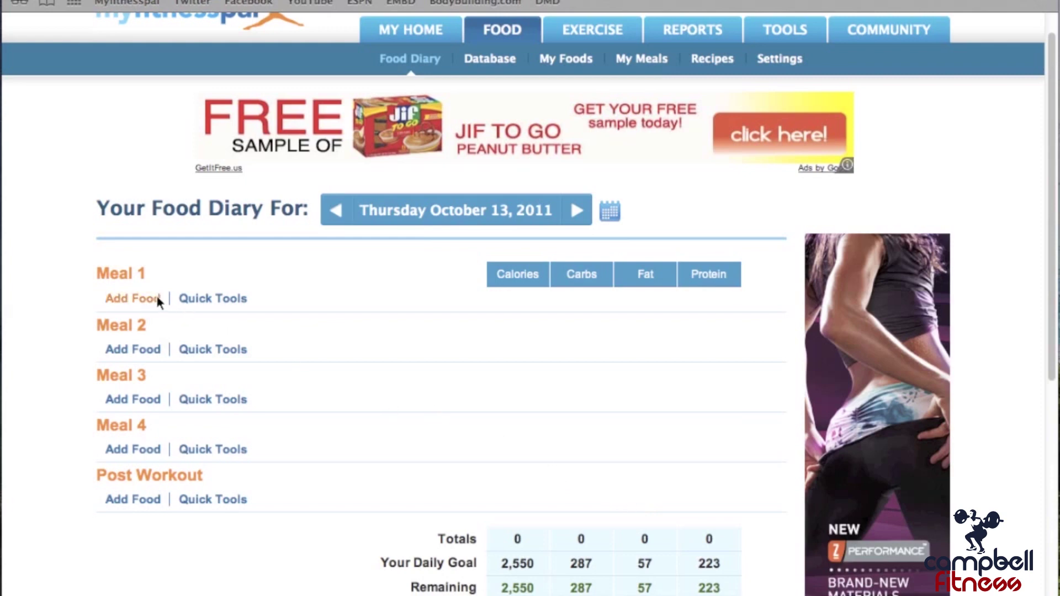
left_click(145, 504)
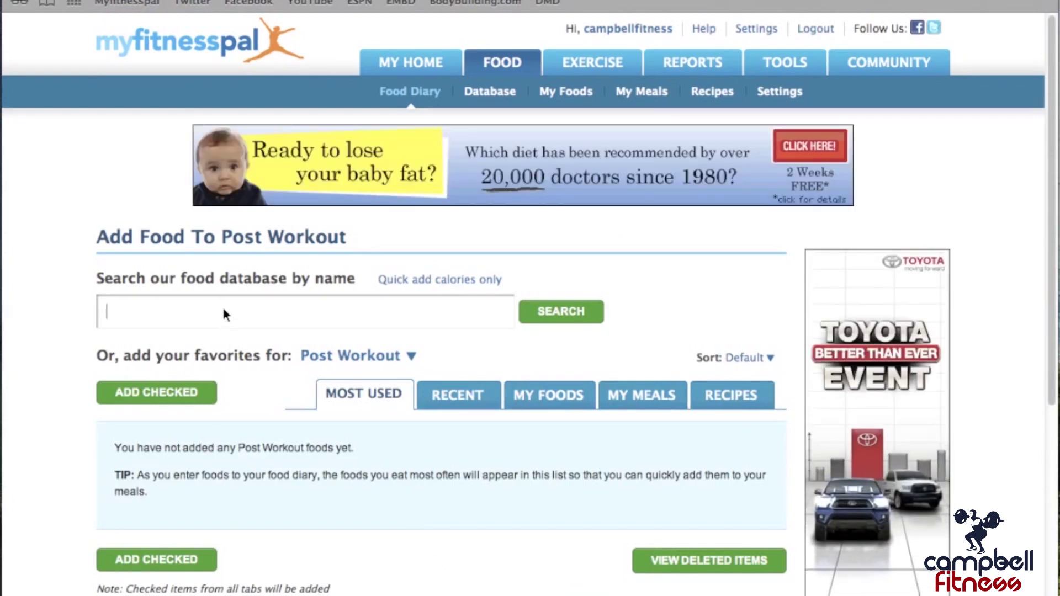
type("Met-rx ultram")
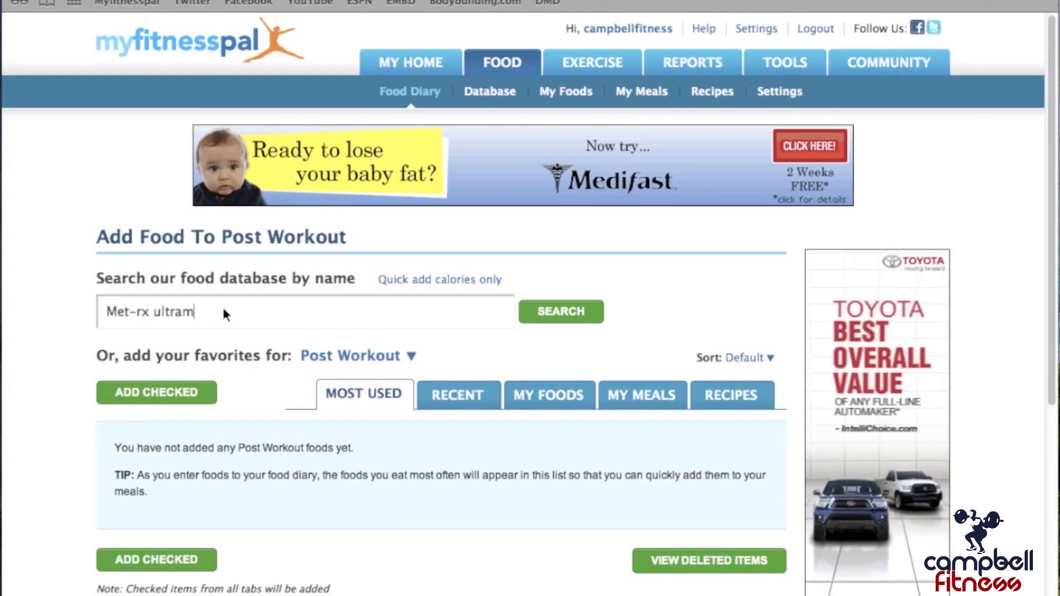
type("yosyn")
left_click(562, 313)
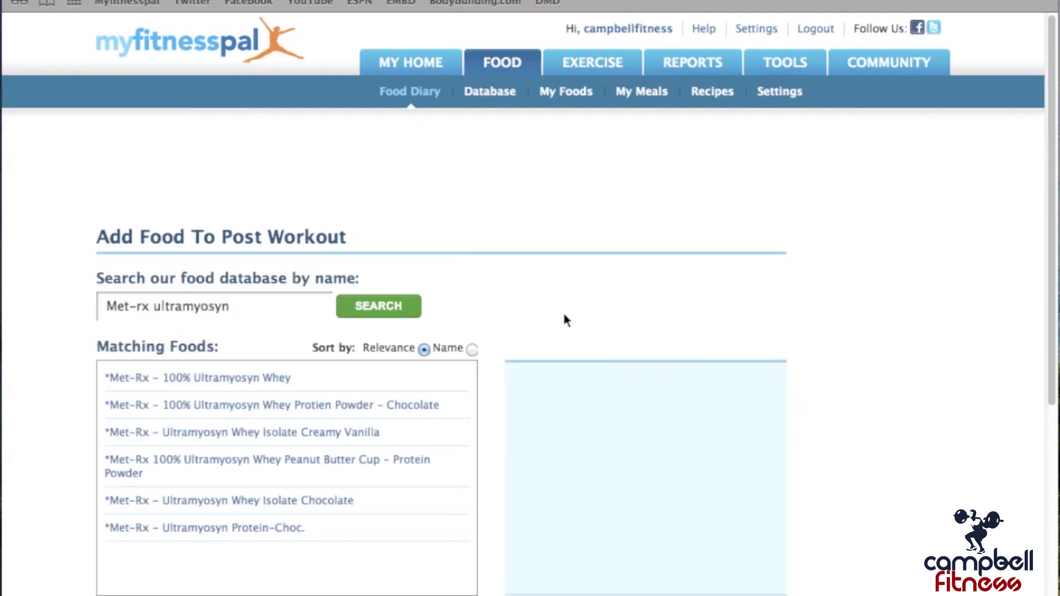
- Check the nutrition facts of Met-Rx - 100% Ultramyosyn Whey and add 1.0 serving of 1 scoop to Post Workout
left_click(242, 379)
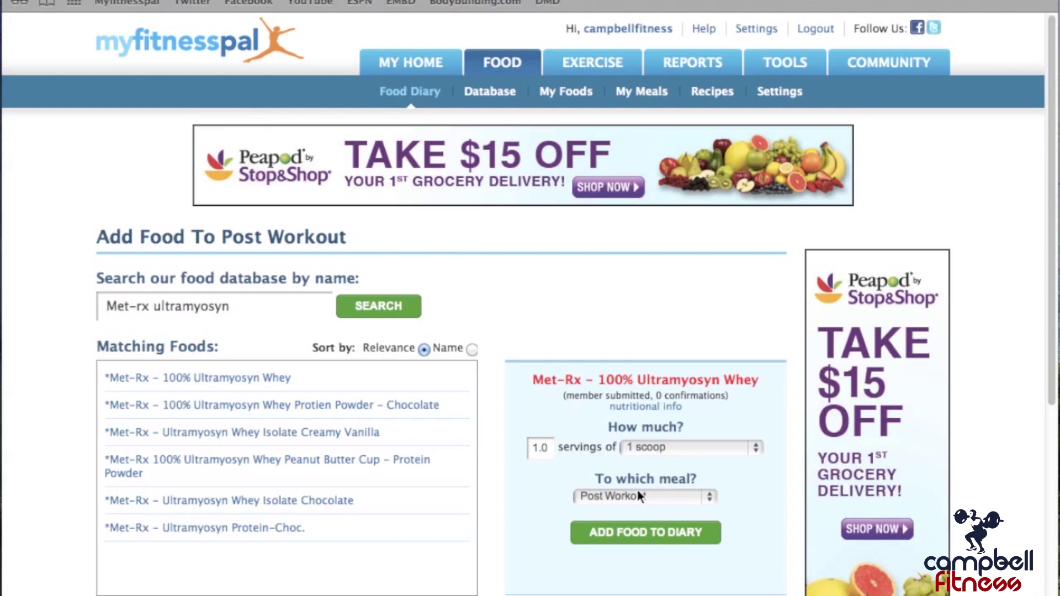
left_click(651, 406)
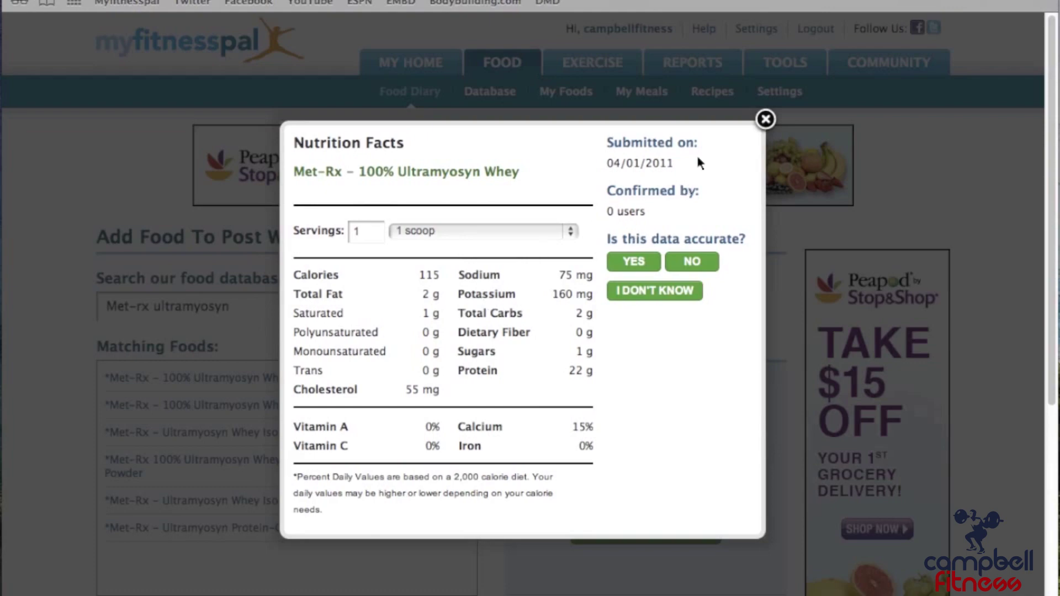
left_click(765, 120)
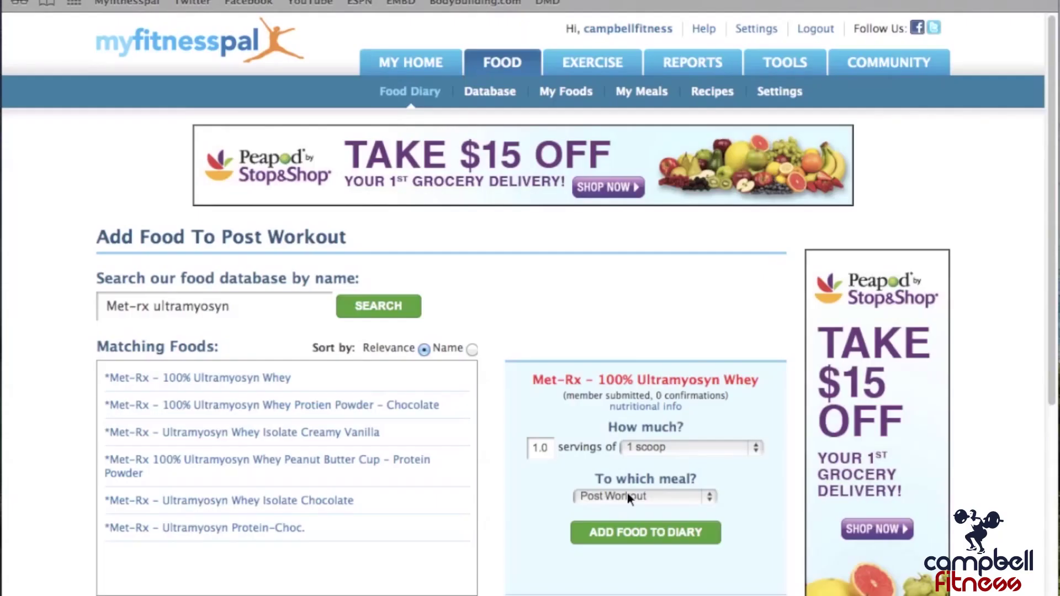
left_click(621, 532)
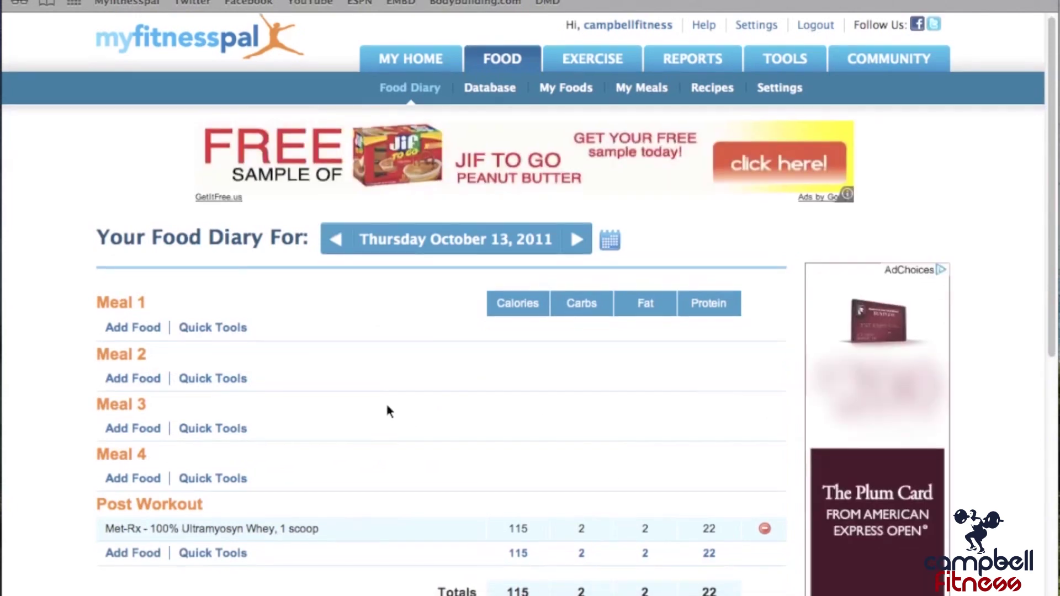
- Review the diary totals, search for "Campbell Fitness" foods for Post Workout, and view the Turkey Mini Meatloaf entry
scroll(385, 406, "down", 1)
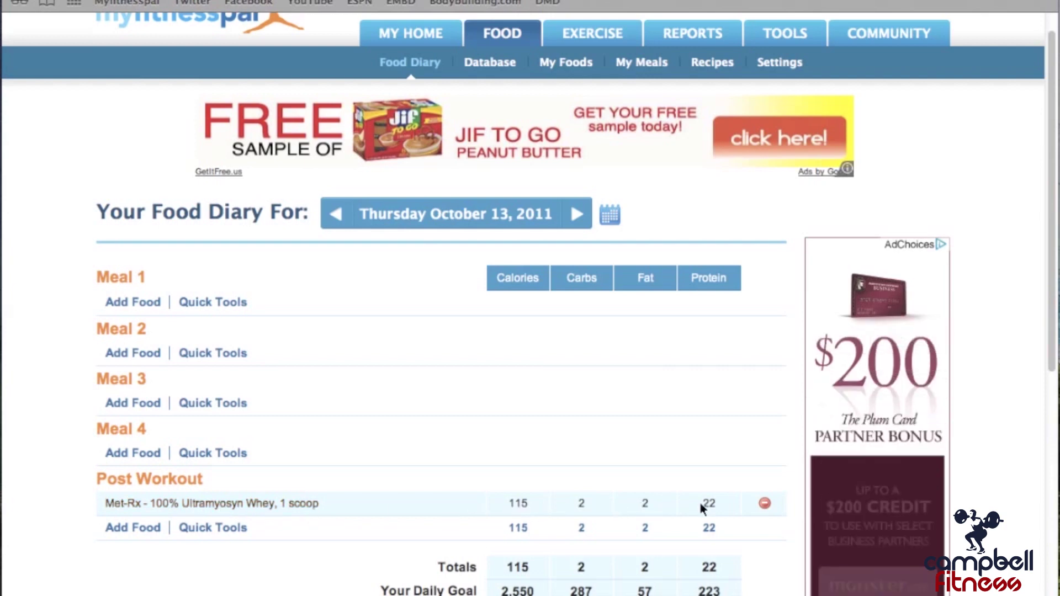
scroll(700, 504, "down", 1)
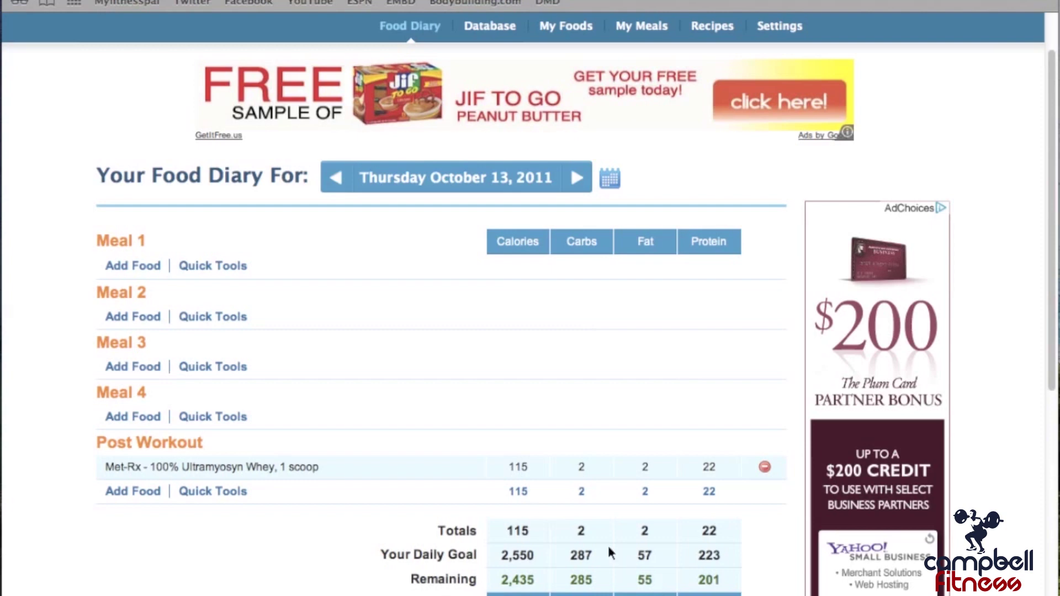
left_click(140, 488)
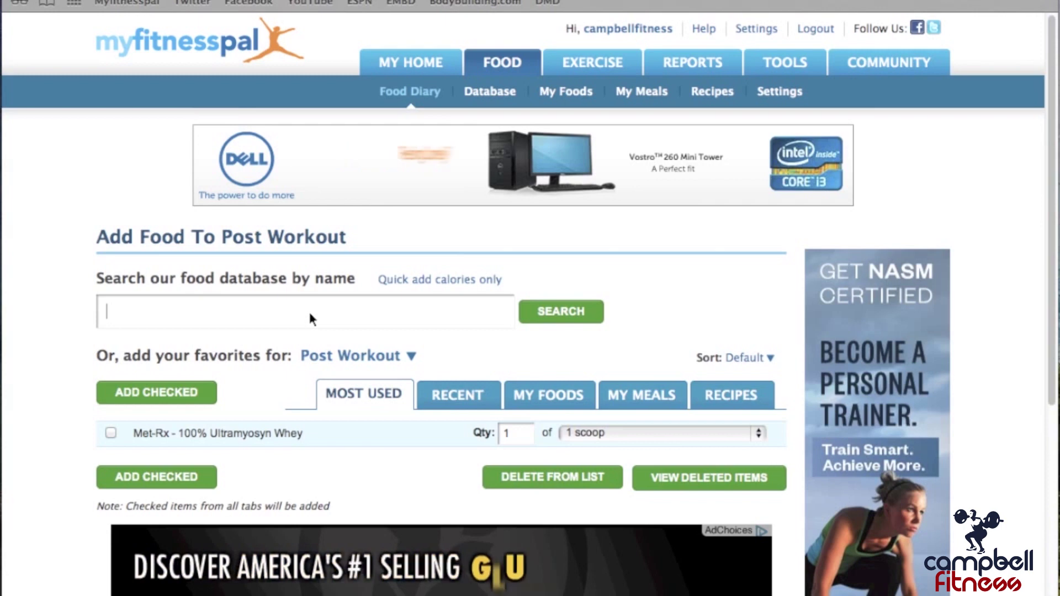
type("Campbell Fitness")
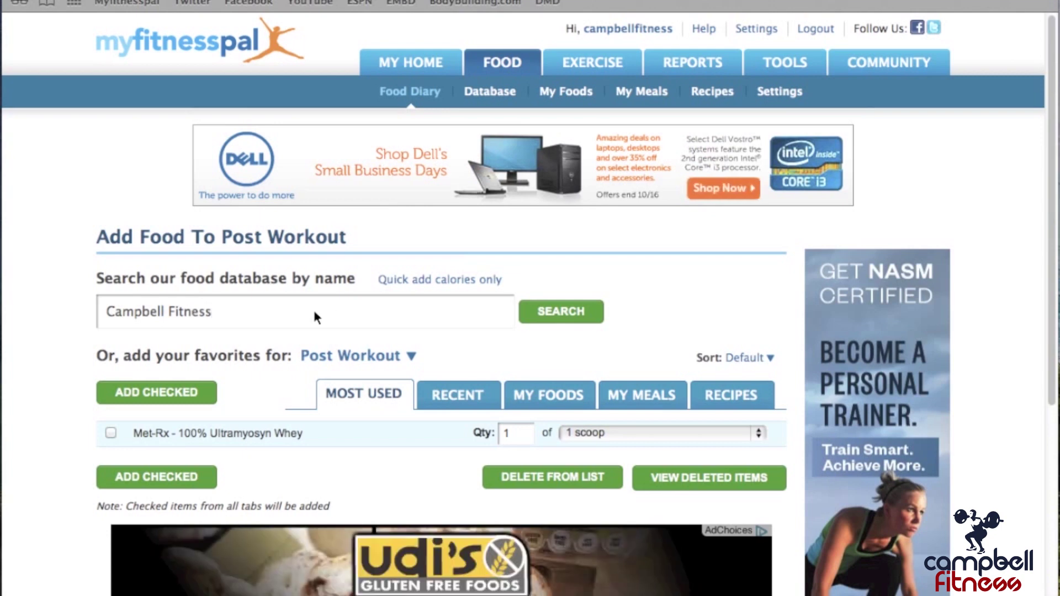
left_click(553, 317)
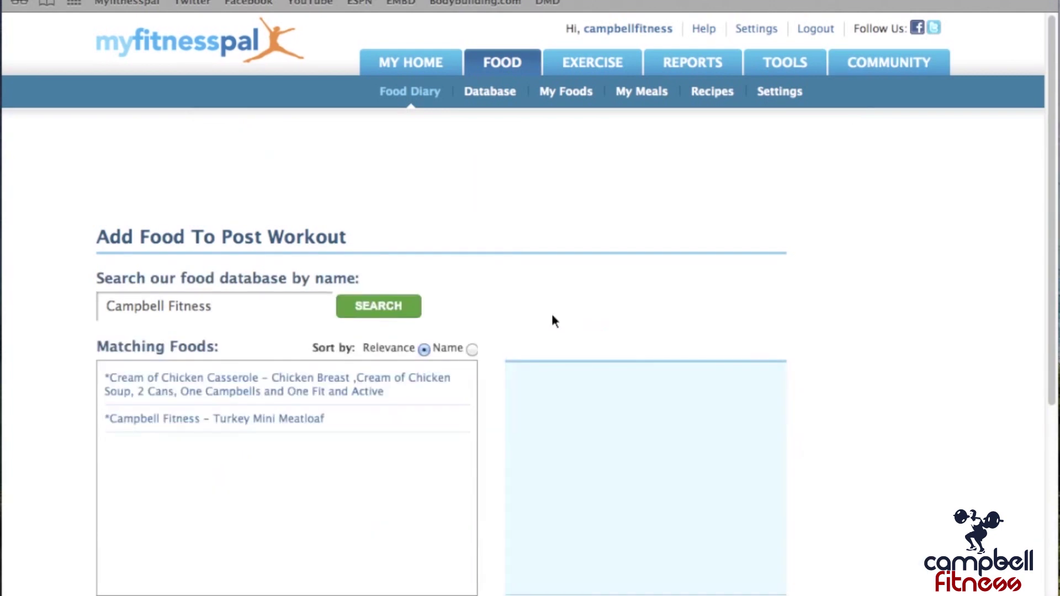
left_click(176, 419)
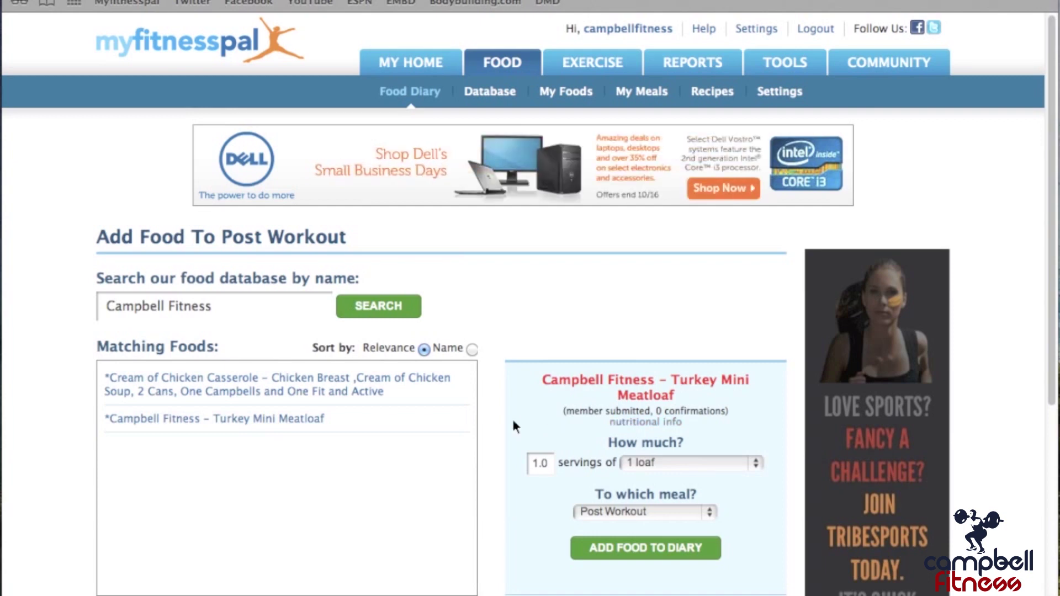
- Start submitting a new food with brand "Campbell Fitness" and description "Black Bean Tacos", and continue to its nutritional information
scroll(512, 416, "down", 1)
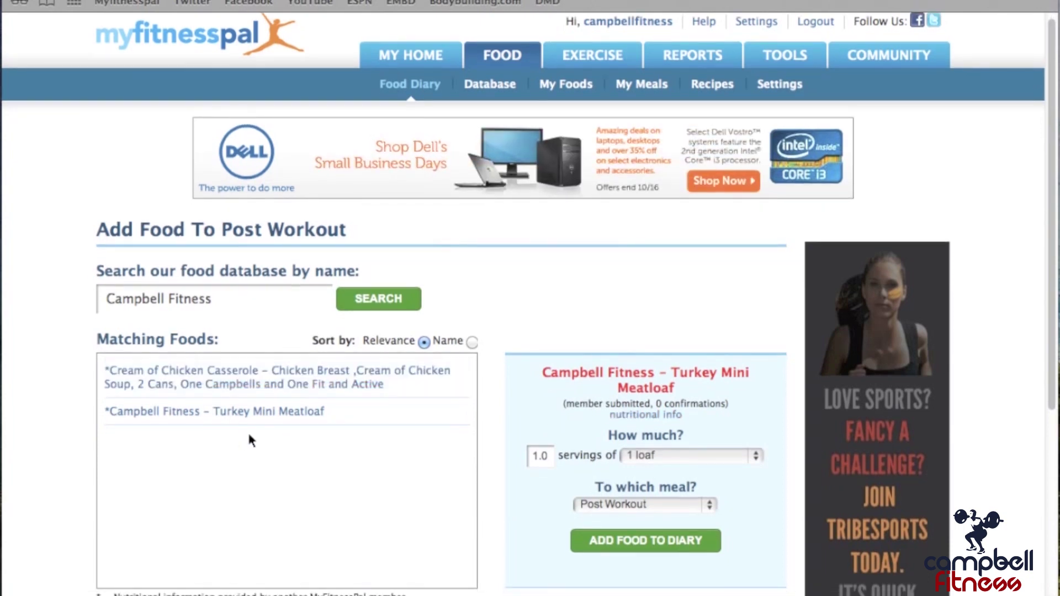
scroll(363, 424, "down", 2)
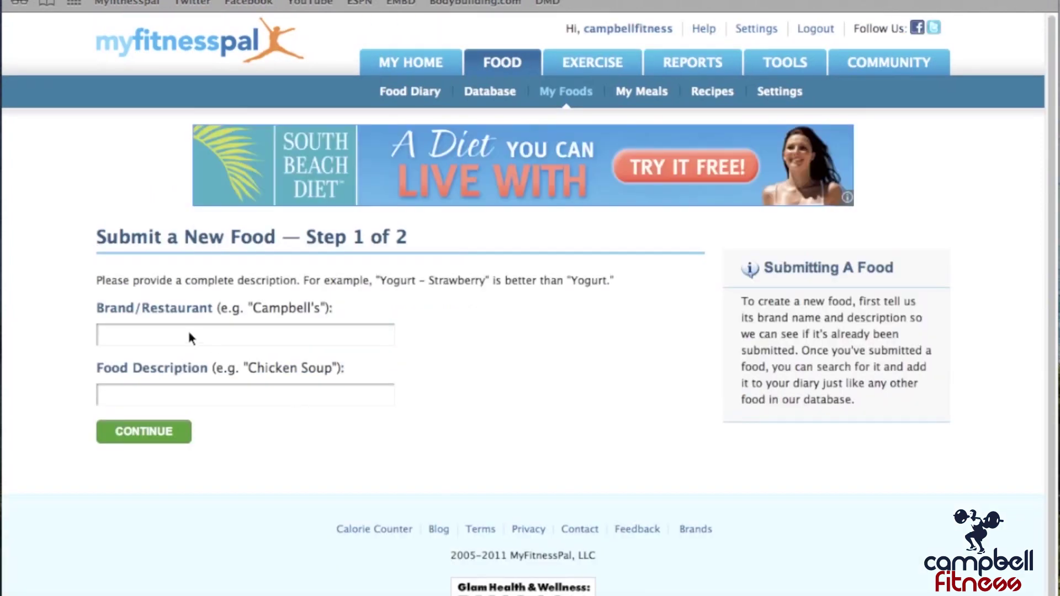
type("Ca")
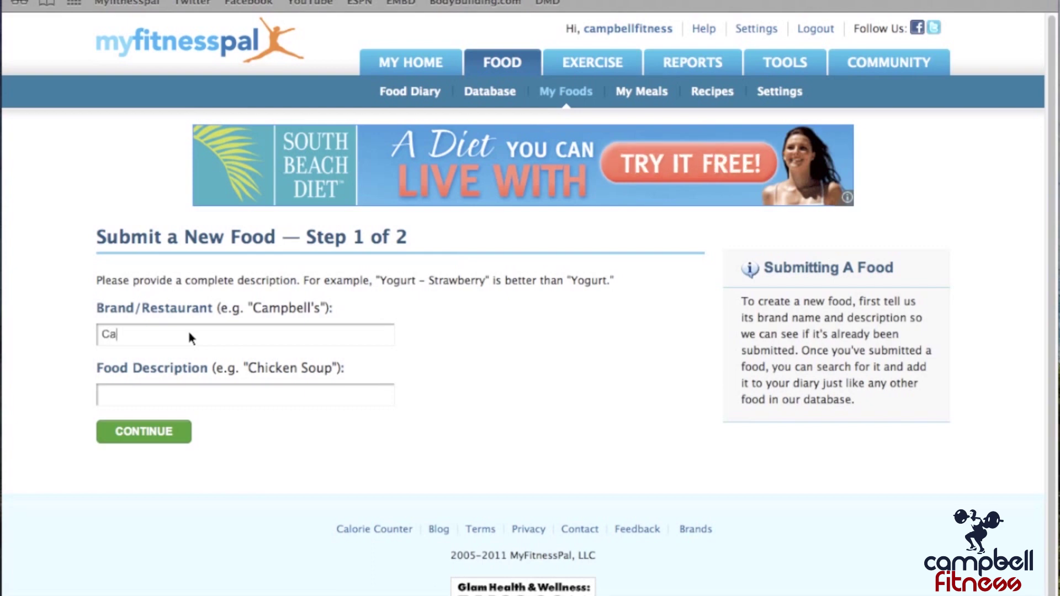
type("mpbell Fitness")
key("Tab")
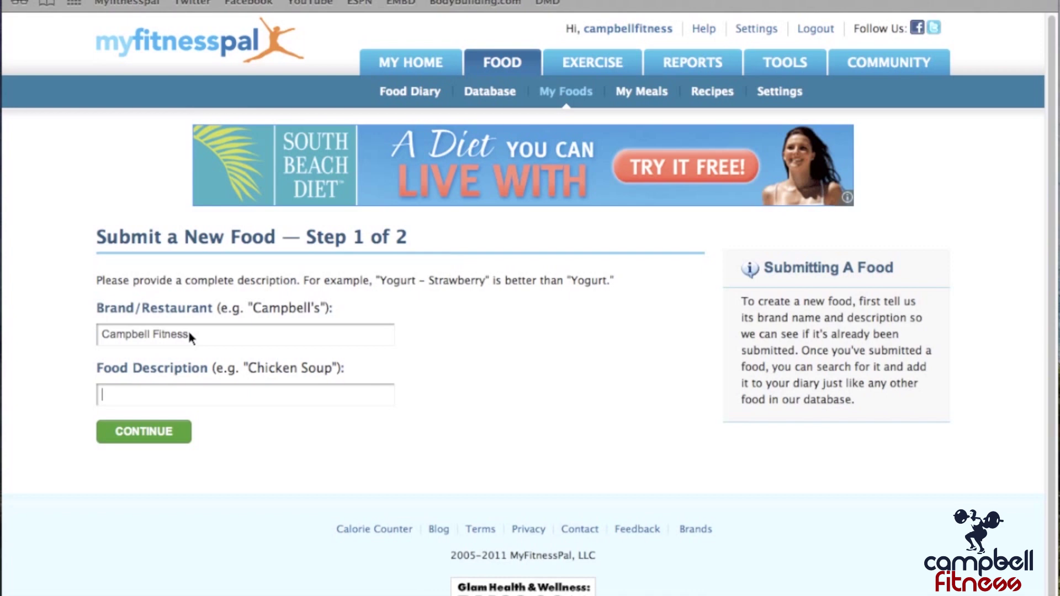
type("Black Bean Tacos")
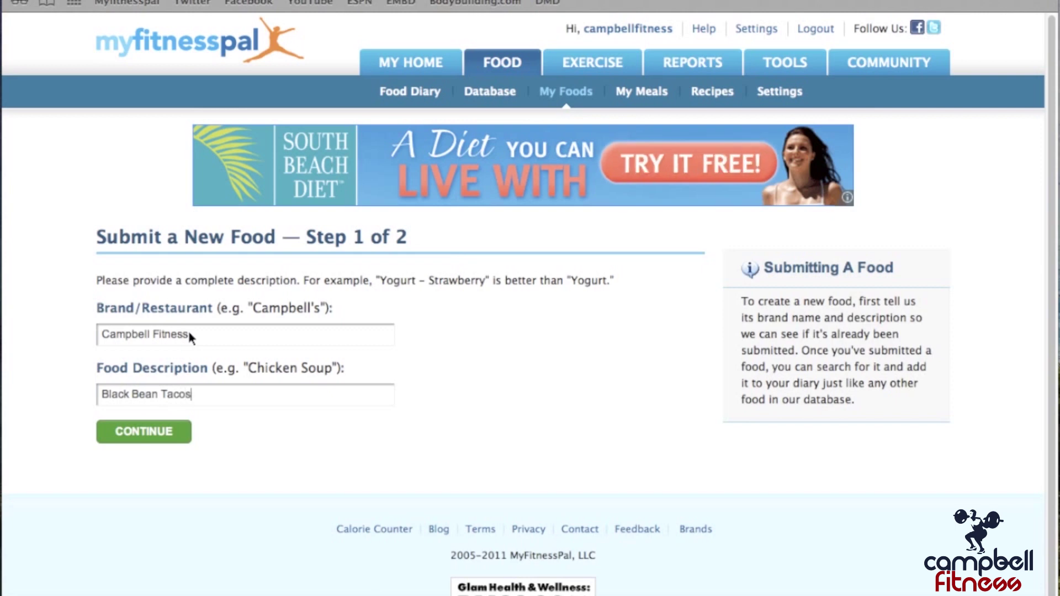
left_click(116, 432)
- Examine the new food's nutrition facts form, including the options for adding it to the diary and sharing it
scroll(326, 370, "down", 3)
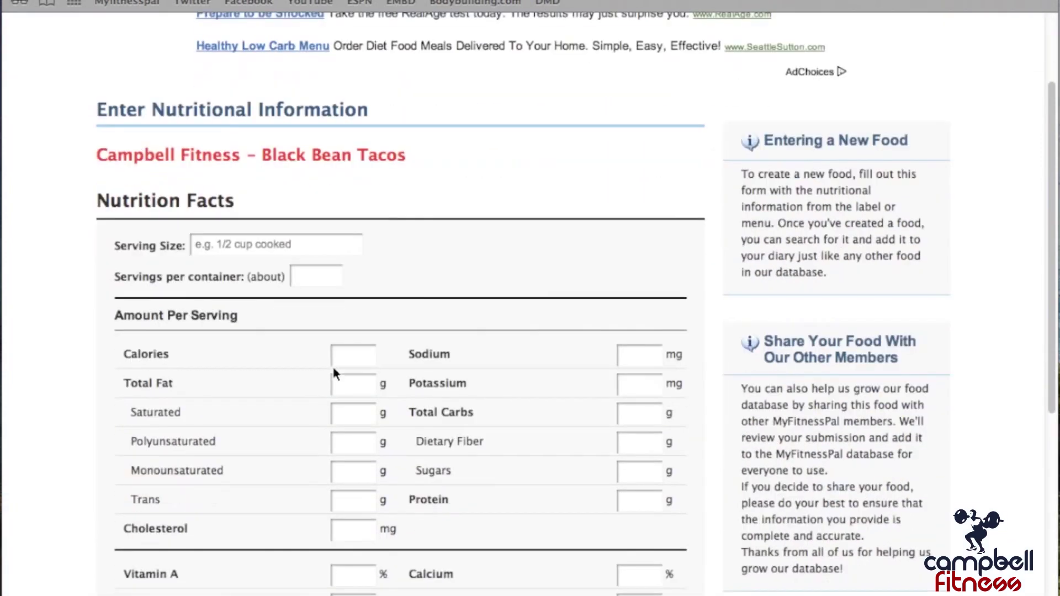
scroll(334, 374, "down", 2)
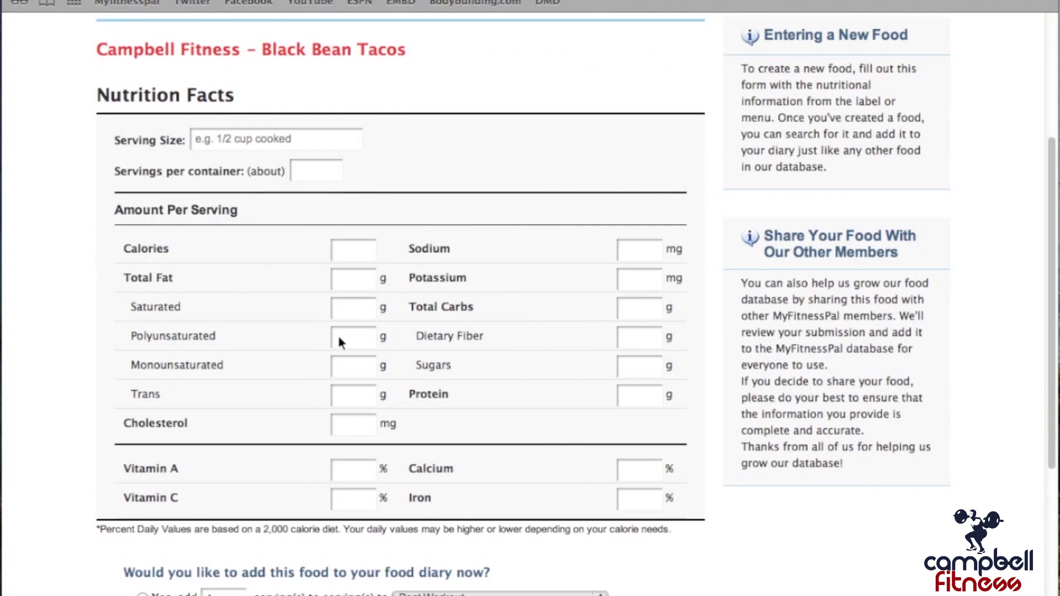
scroll(339, 342, "down", 5)
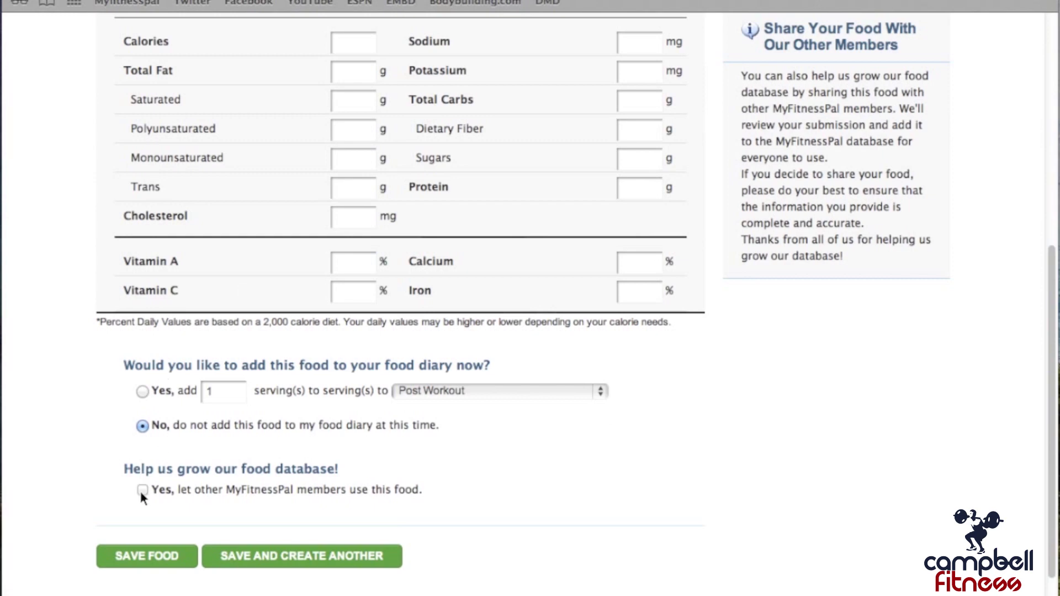
scroll(140, 492, "up", 10)
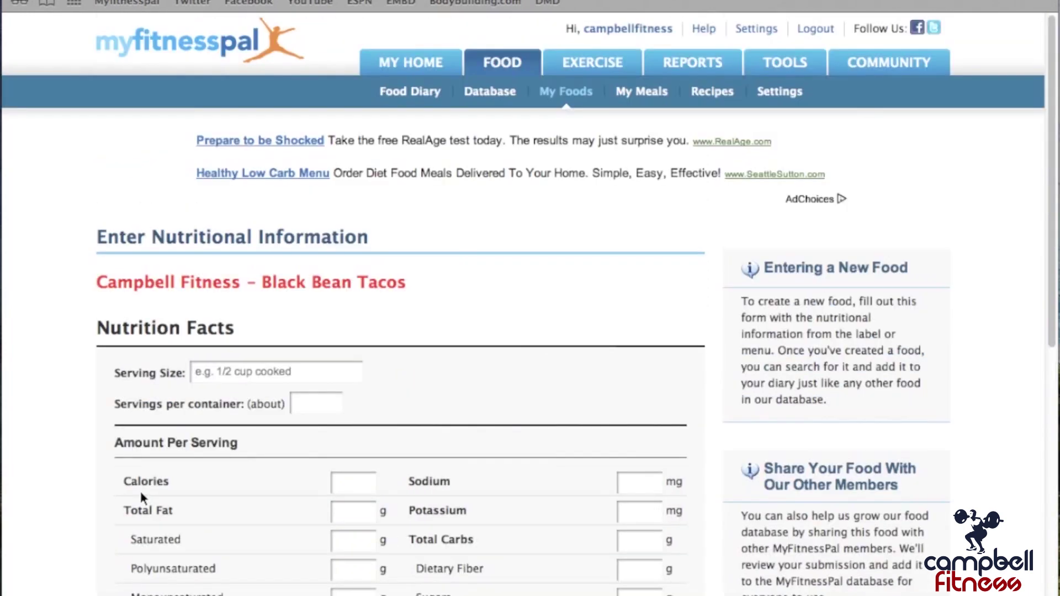
- Return to the home page, open food tracking and complete the diary entry for Thursday October 13, 2011
left_click(420, 62)
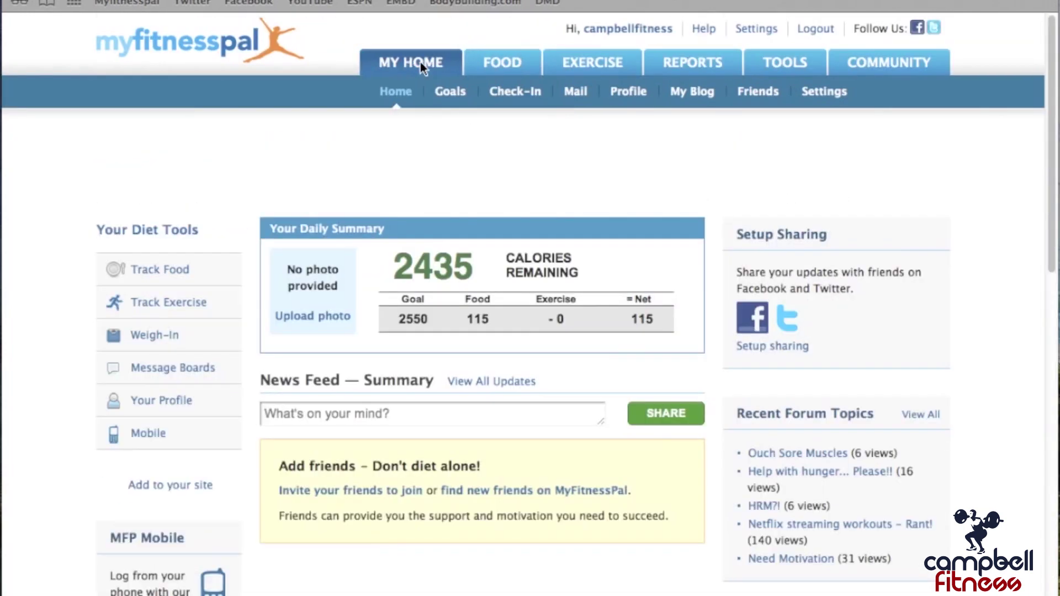
left_click(164, 267)
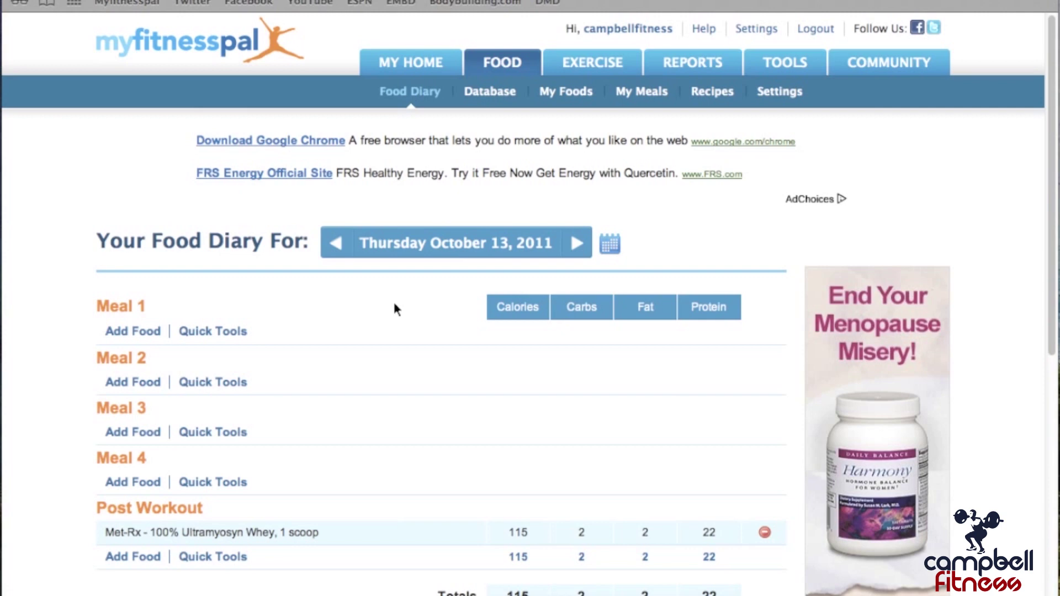
scroll(437, 300, "down", 5)
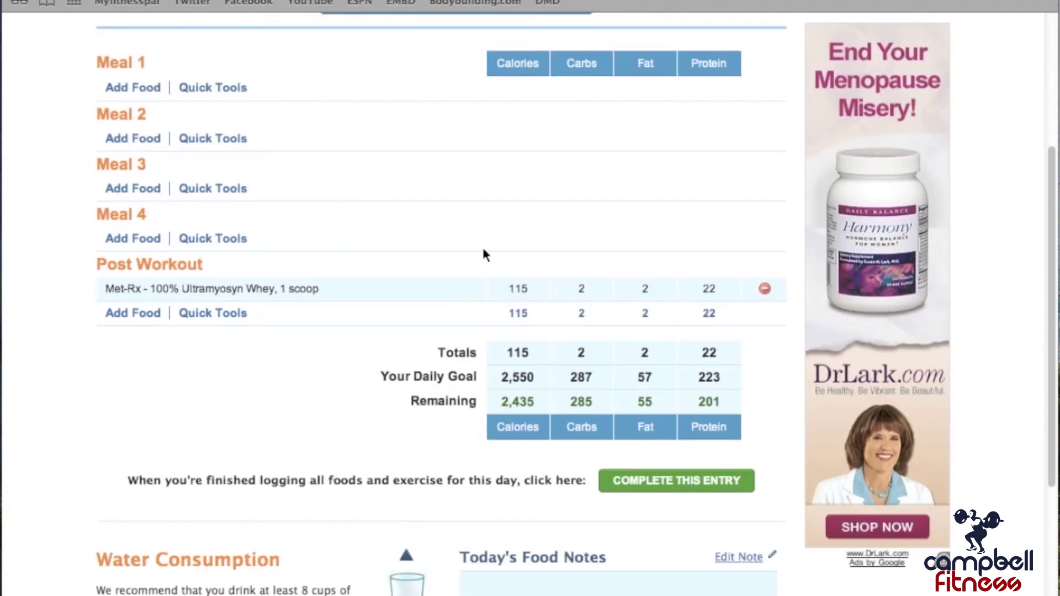
left_click(651, 480)
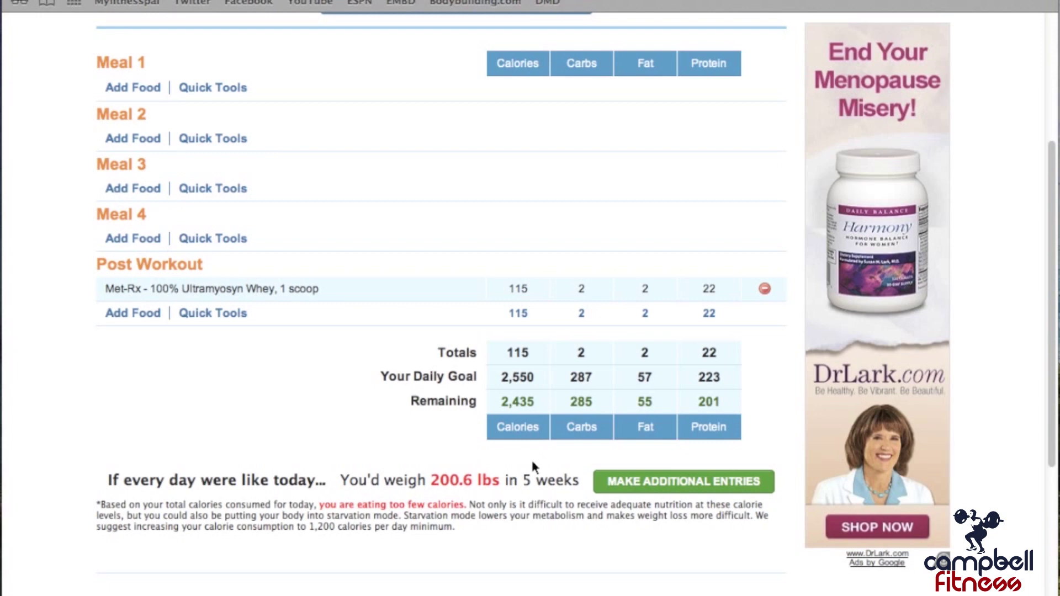
- Review the weight projection, water consumption and food notes, and open the page for adding food to Post Workout
scroll(532, 460, "down", 4)
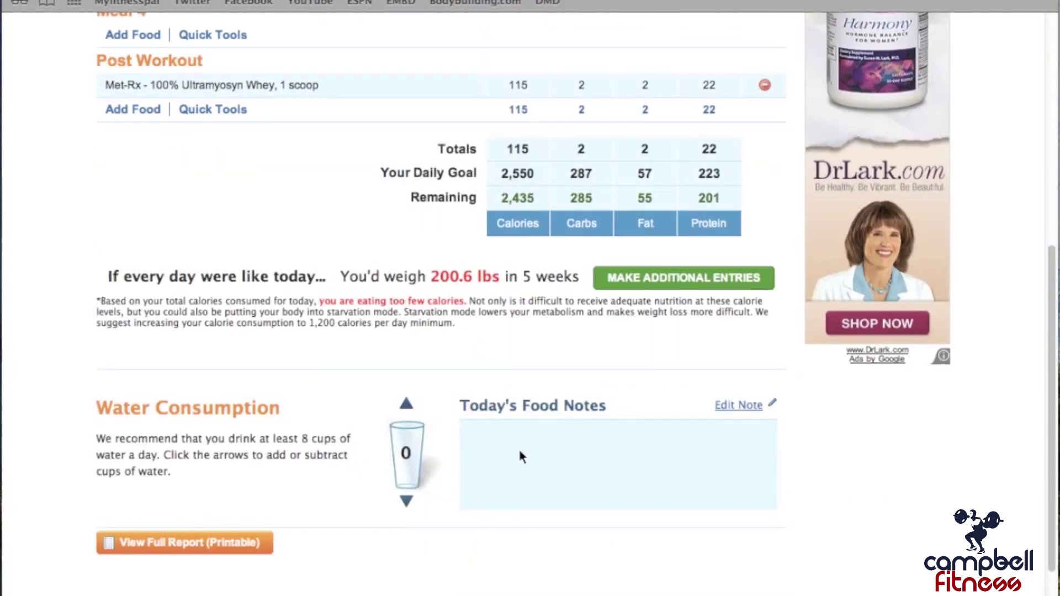
scroll(520, 451, "up", 9)
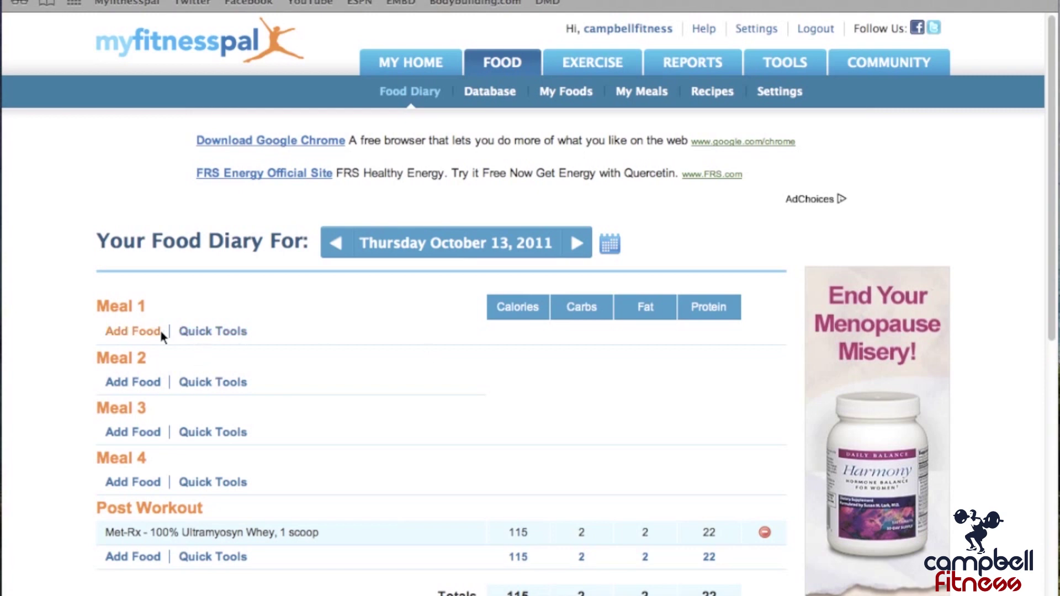
left_click(151, 555)
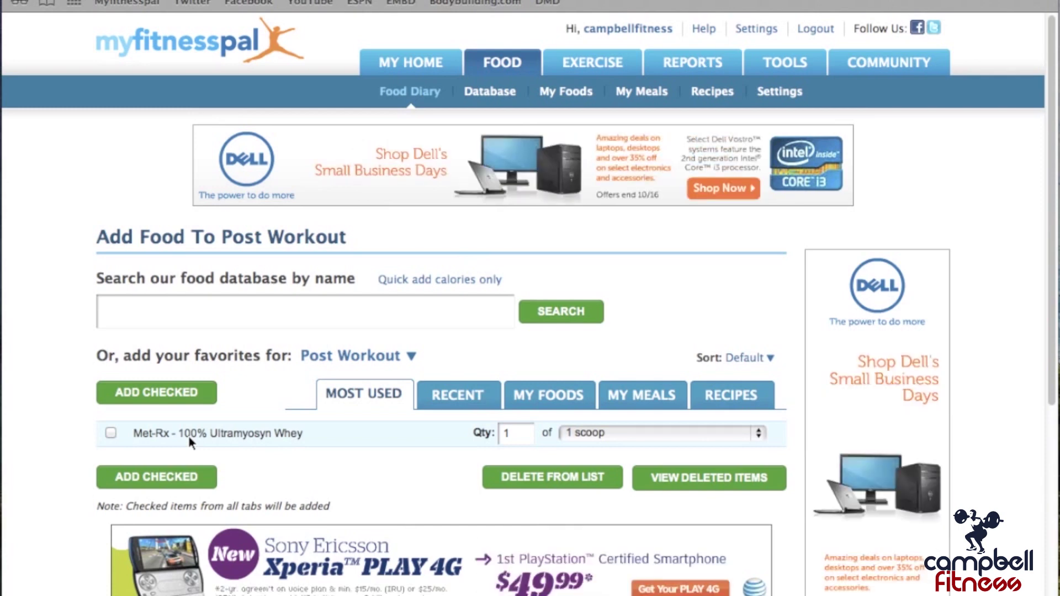
- Check the quantity field and available serving sizes for the Met-Rx 100% Ultramyosyn Whey favorite without changing them
left_click(527, 435)
left_click(629, 432)
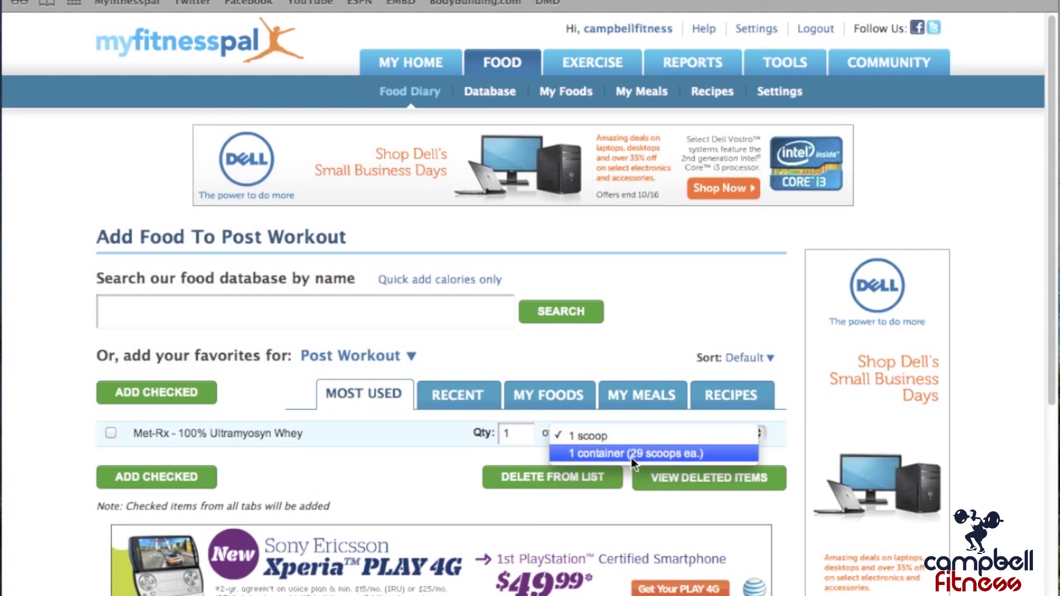
left_click(406, 435)
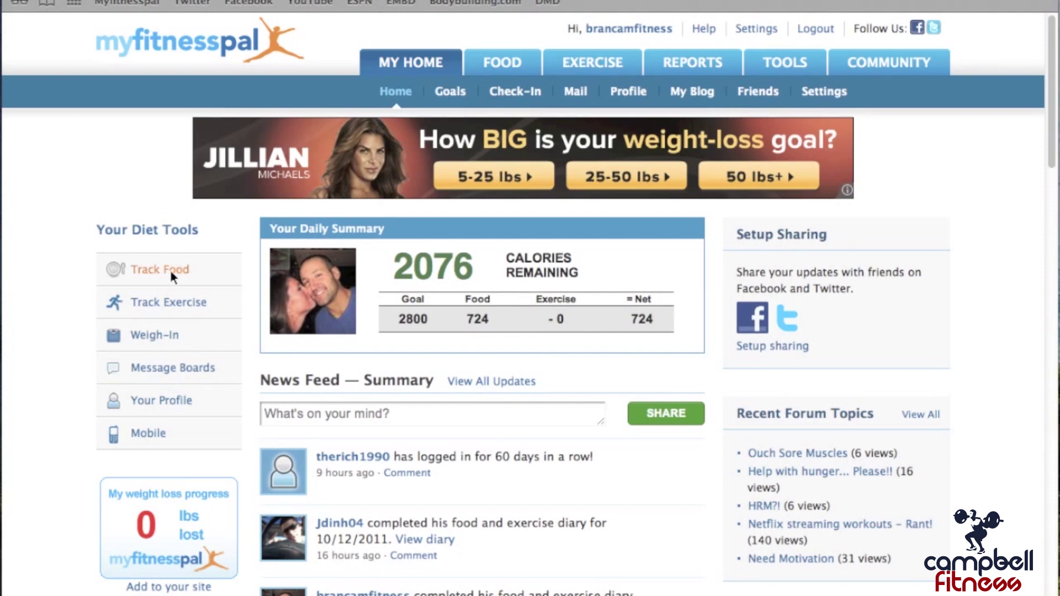
- Open food tracking from the home page and review the meals logged in the current day's diary
left_click(170, 270)
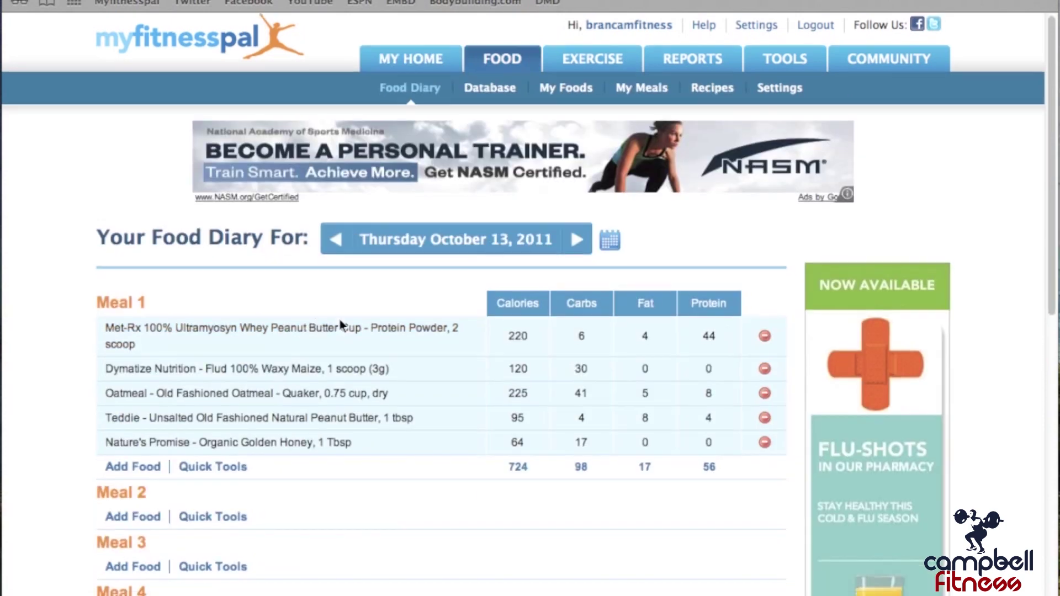
scroll(339, 324, "down", 2)
scroll(341, 324, "down", 5)
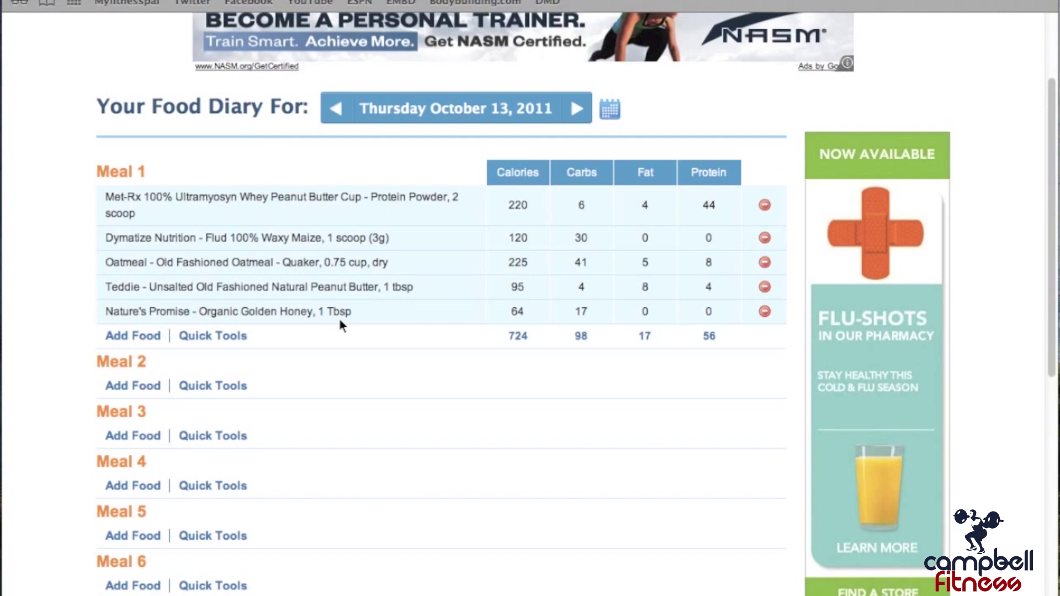
scroll(416, 273, "up", 6)
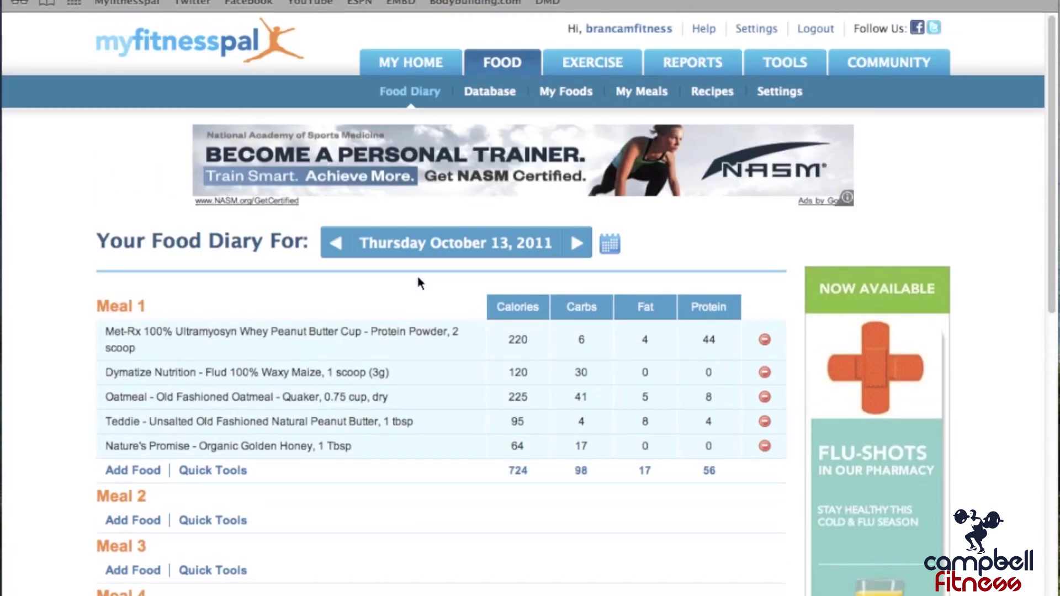
- Use the diary's calendar to go back to August 2011 and open the entry for Tuesday August 9
left_click(608, 246)
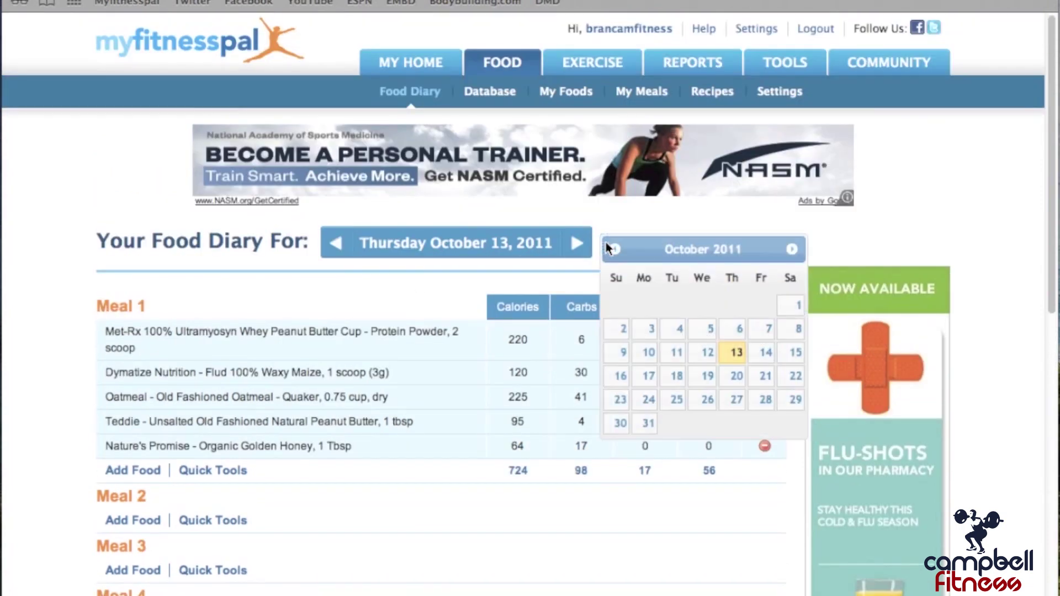
left_click(614, 250)
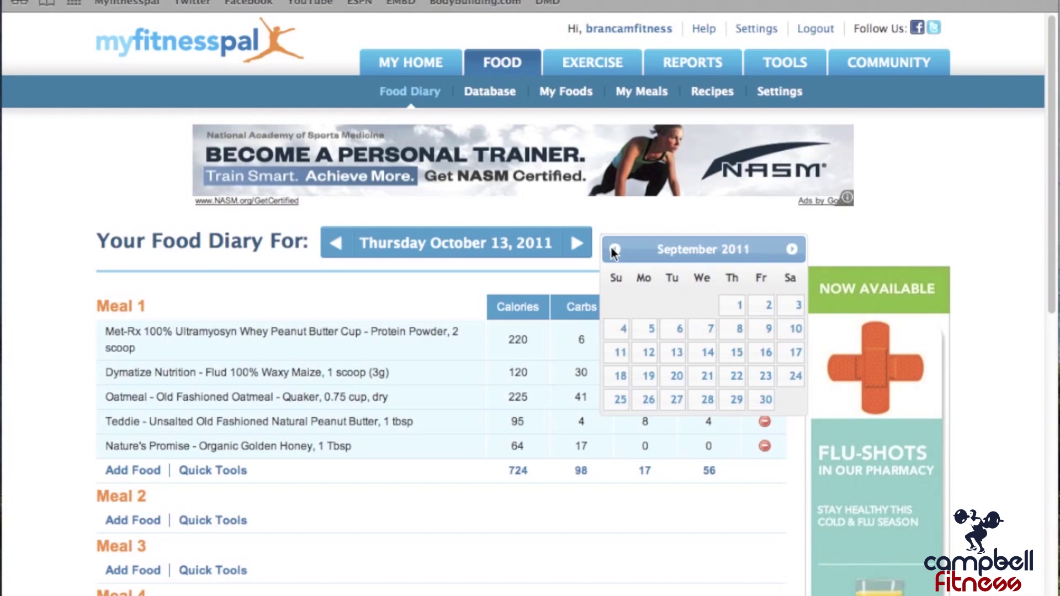
left_click(613, 250)
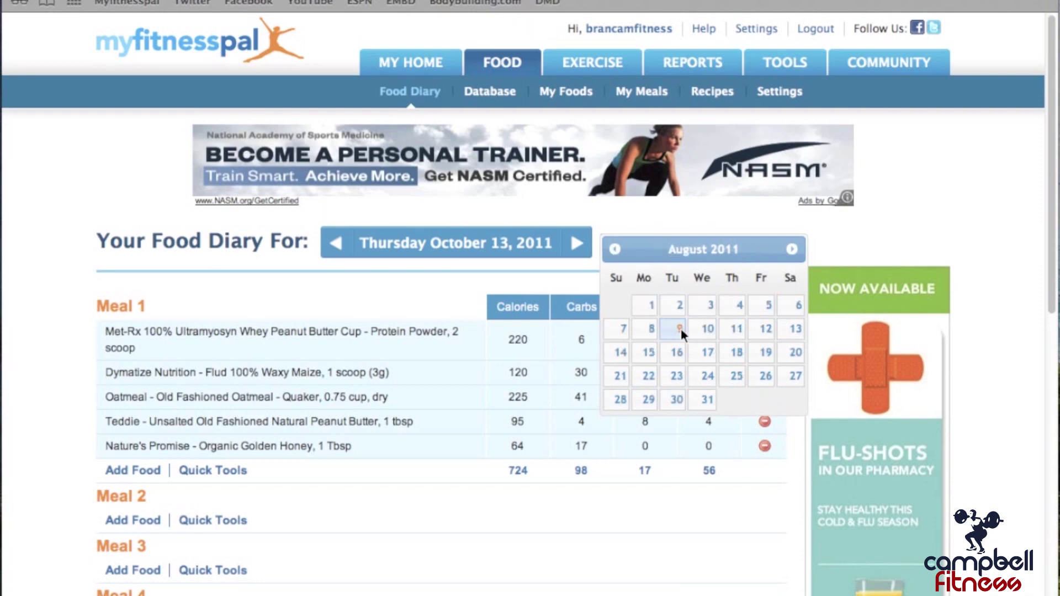
left_click(680, 329)
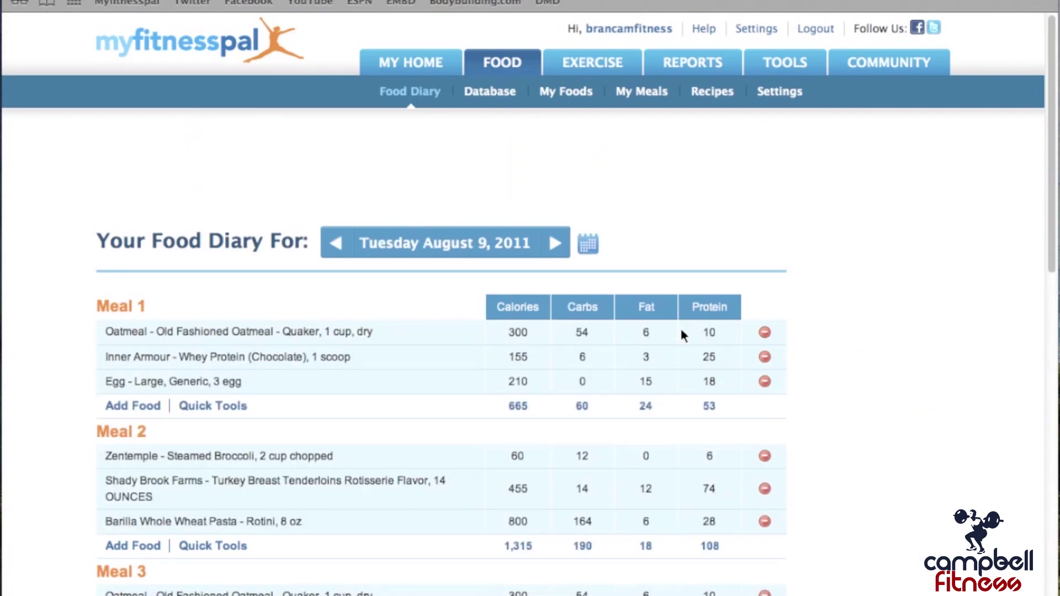
- Review the foods logged in each meal on August 9 and compare the daily totals with the daily goal
scroll(682, 335, "down", 1)
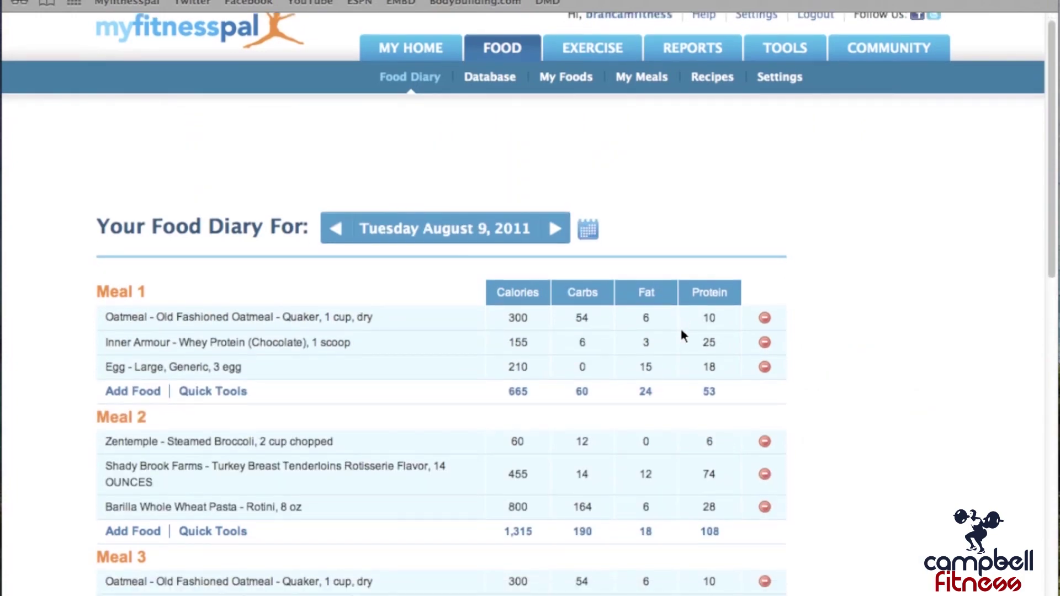
scroll(682, 334, "down", 5)
scroll(682, 335, "down", 1)
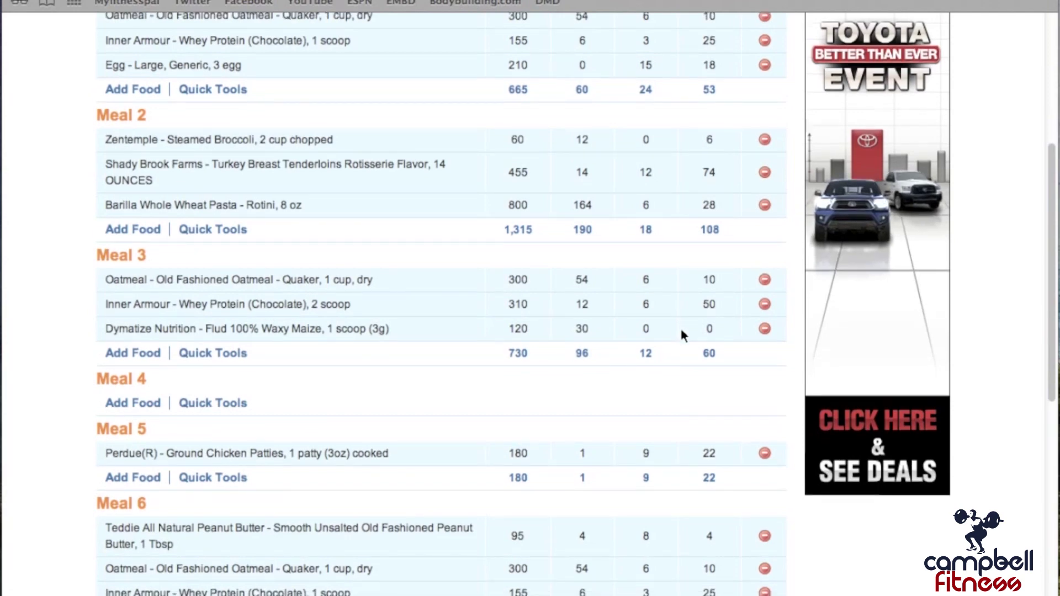
scroll(682, 335, "down", 3)
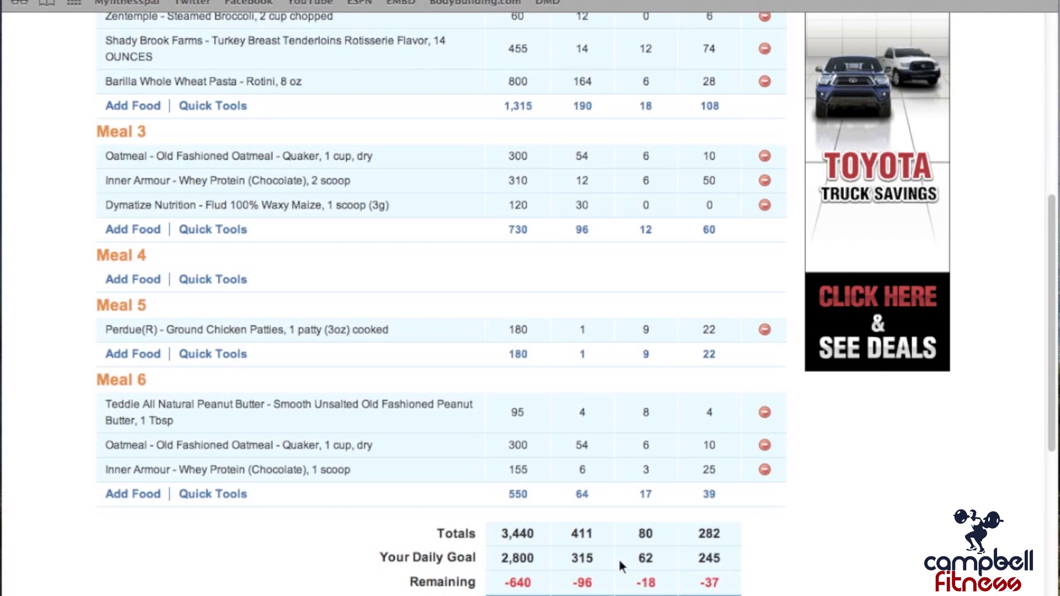
scroll(497, 536, "up", 3)
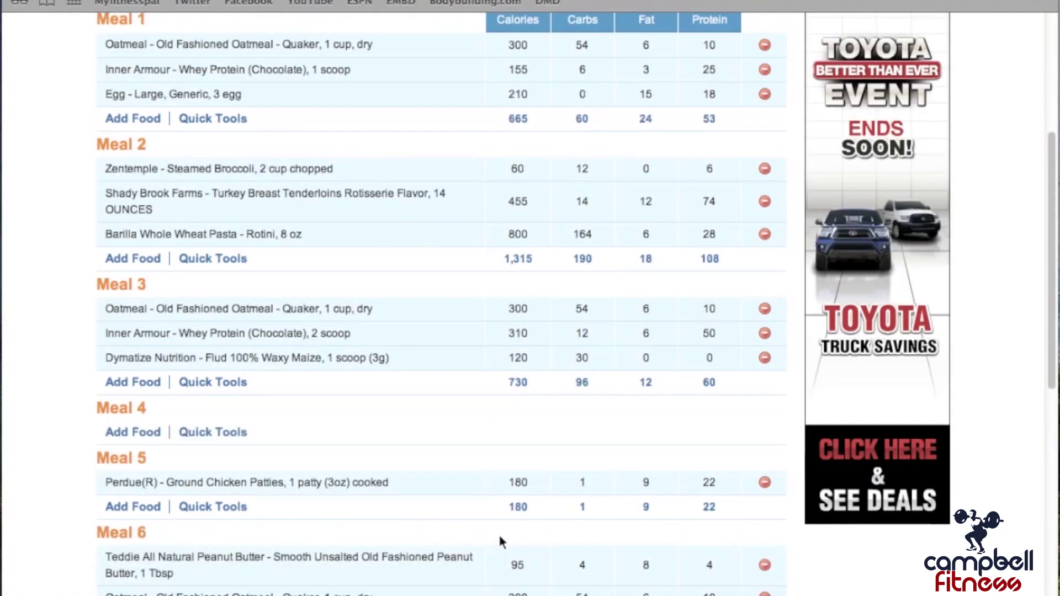
scroll(504, 356, "up", 4)
scroll(504, 357, "down", 9)
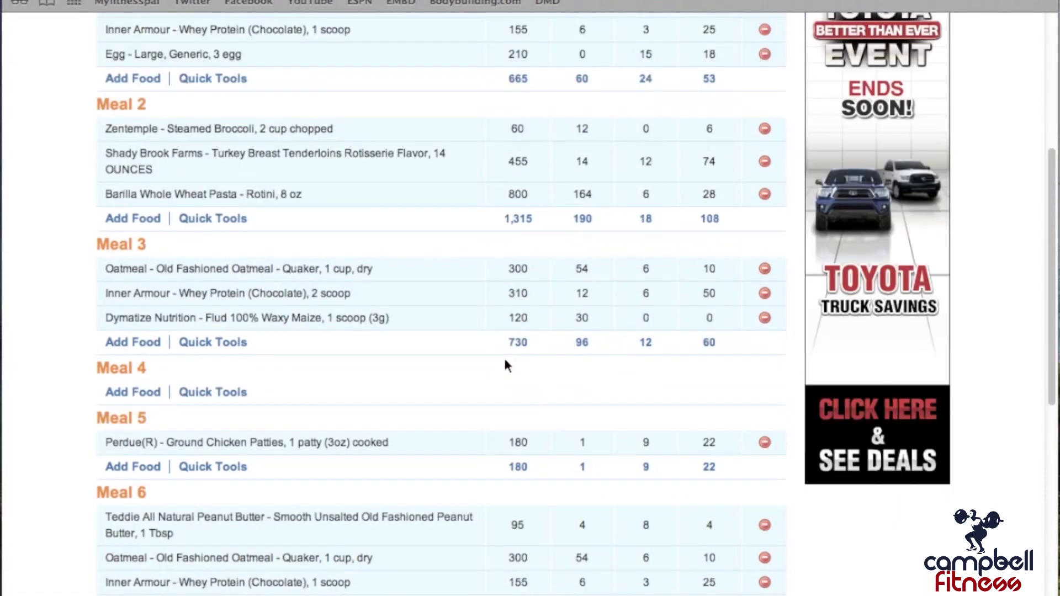